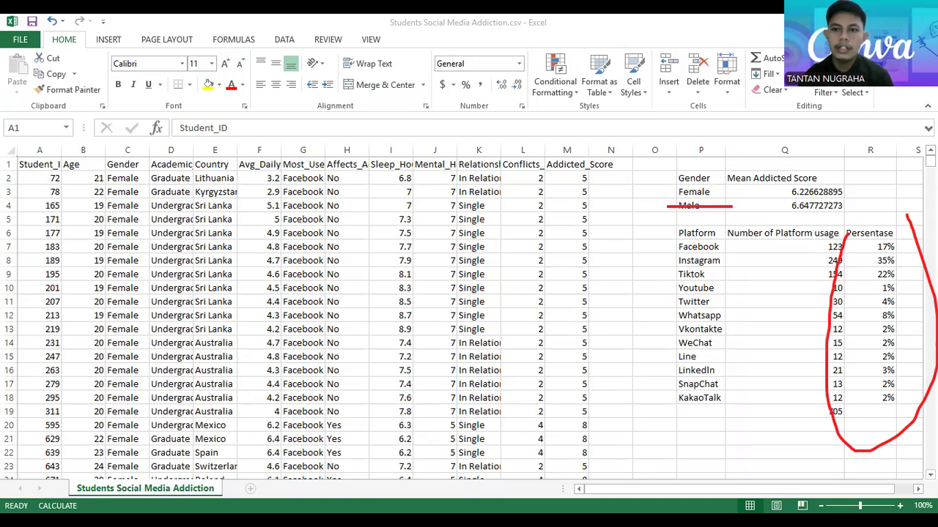
{"action": "left_click_drag", "start_coordinate": [680, 181], "coordinate": [680, 189]}
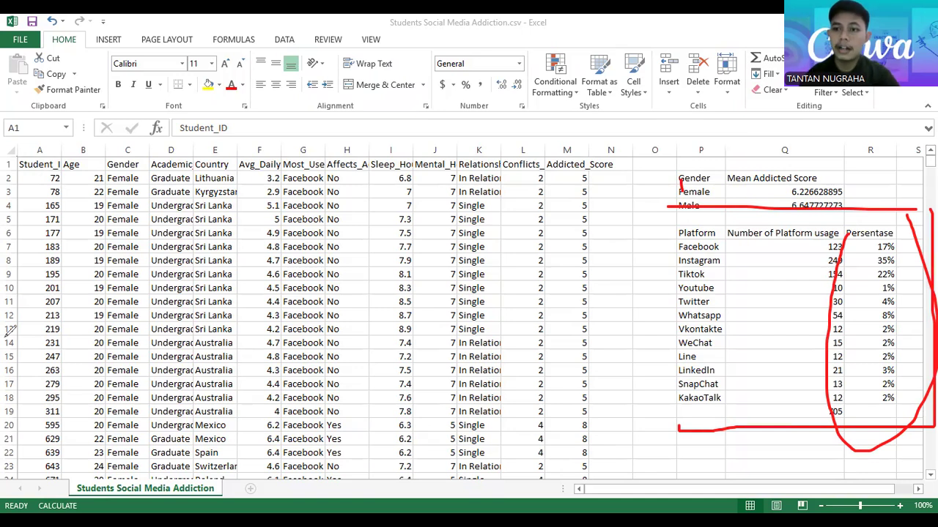
{"action": "key", "text": "Escape"}
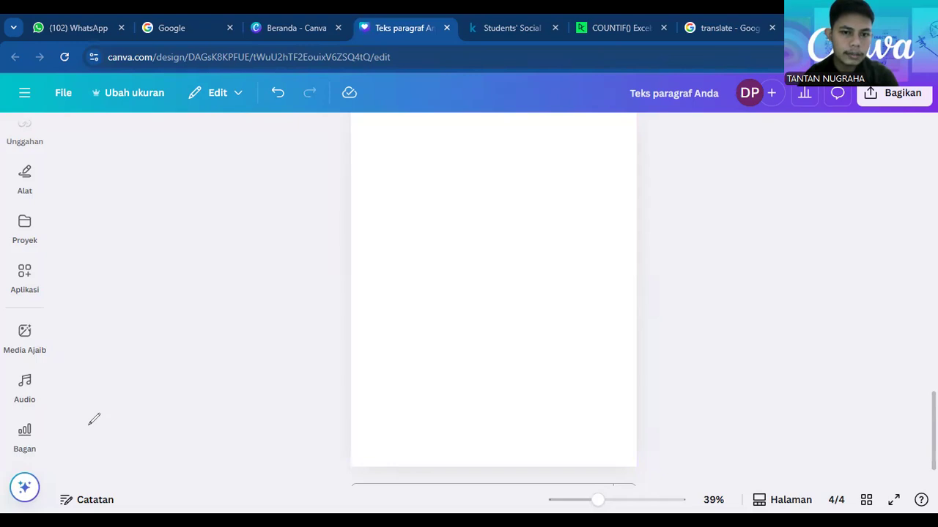
- Search the design elements for "chart" with the blank page 4 selected
{"action": "left_click", "coordinate": [403, 298]}
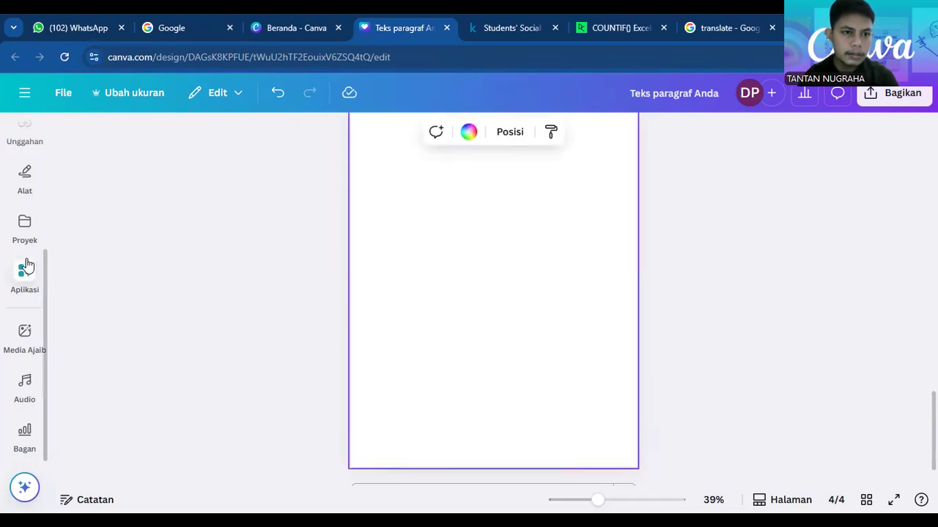
{"action": "scroll", "coordinate": [44, 290], "scroll_direction": "up", "scroll_amount": 3}
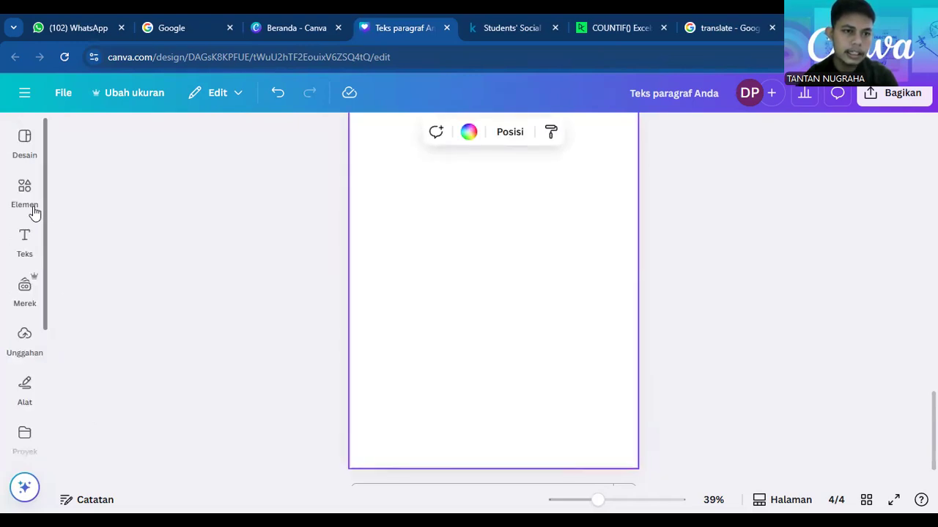
{"action": "left_click", "coordinate": [33, 212]}
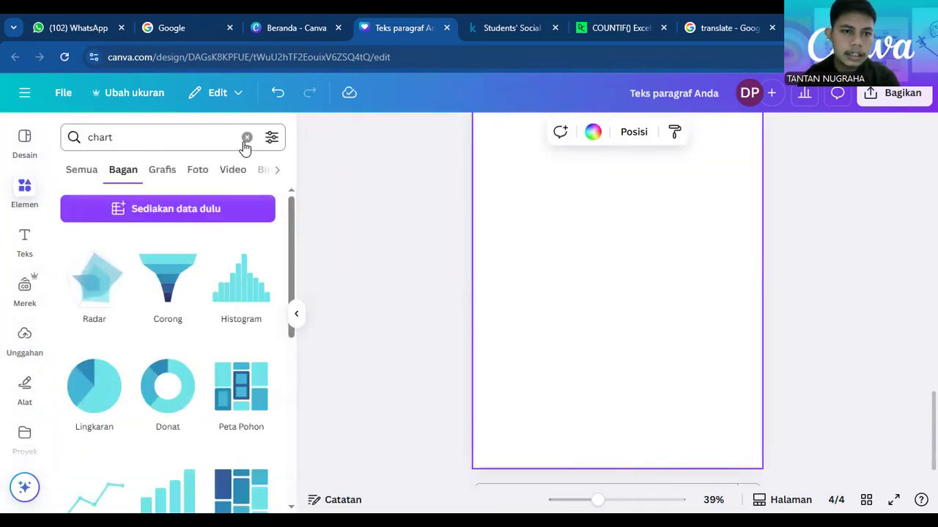
{"action": "left_click", "coordinate": [246, 139]}
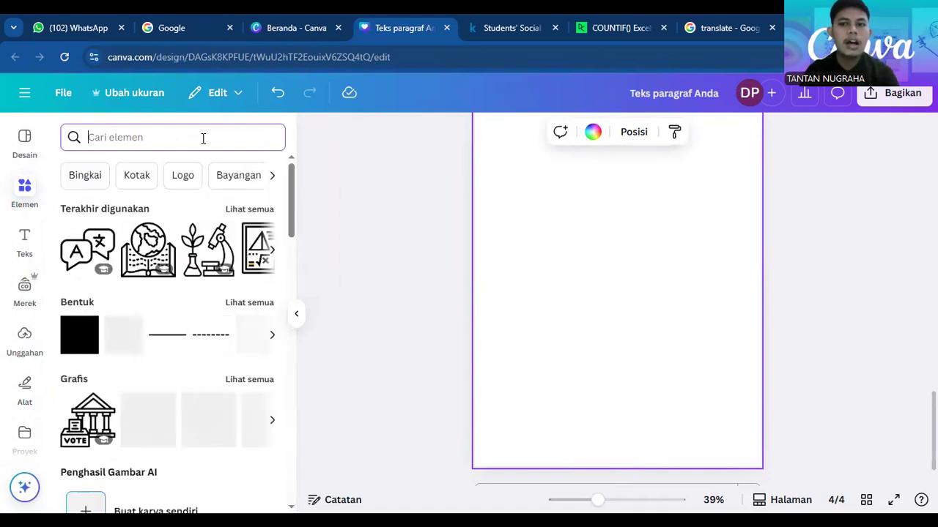
{"action": "type", "text": "chart"}
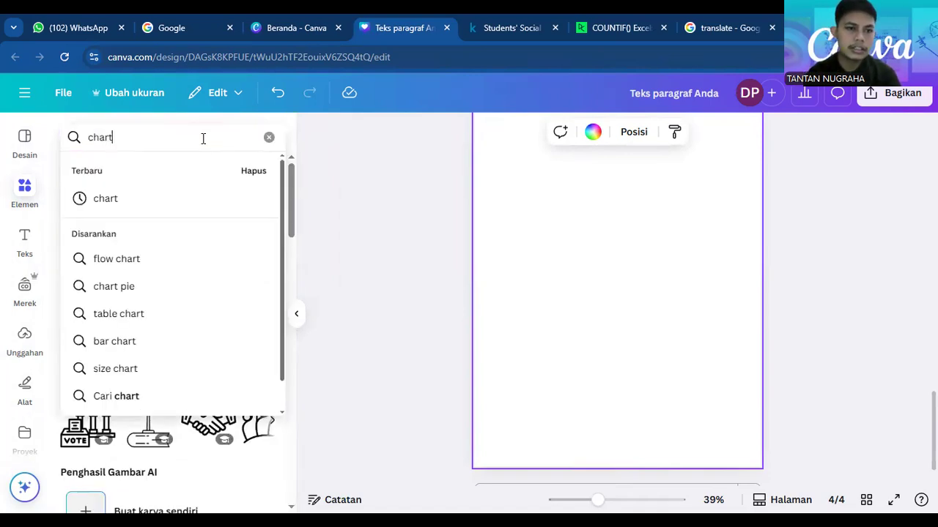
{"action": "left_click", "coordinate": [189, 197]}
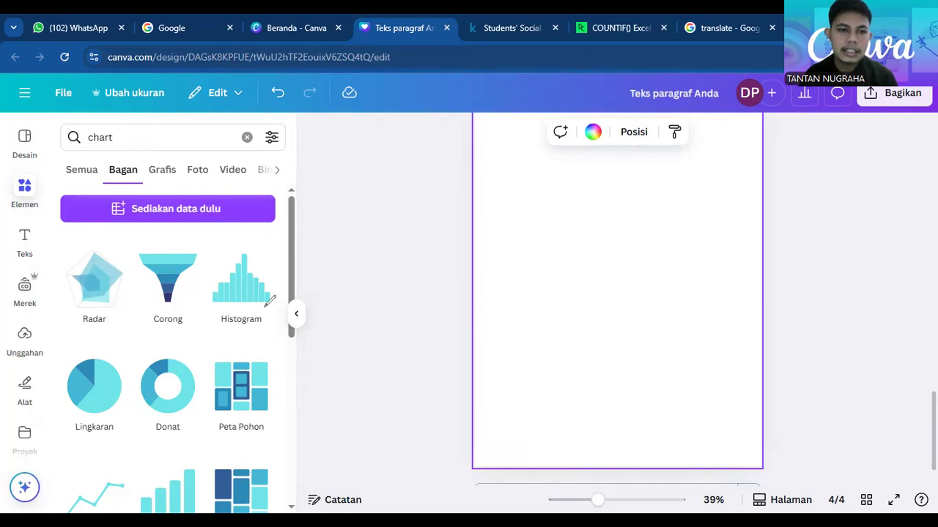
- Upload Data Socmed Addiction.xlsx from the Downloads folder as the data source for a new chart
{"action": "mouse_move", "coordinate": [165, 223]}
{"action": "left_mouse_down"}
{"action": "mouse_move", "coordinate": [109, 175]}
{"action": "mouse_move", "coordinate": [94, 175]}
{"action": "left_mouse_up"}
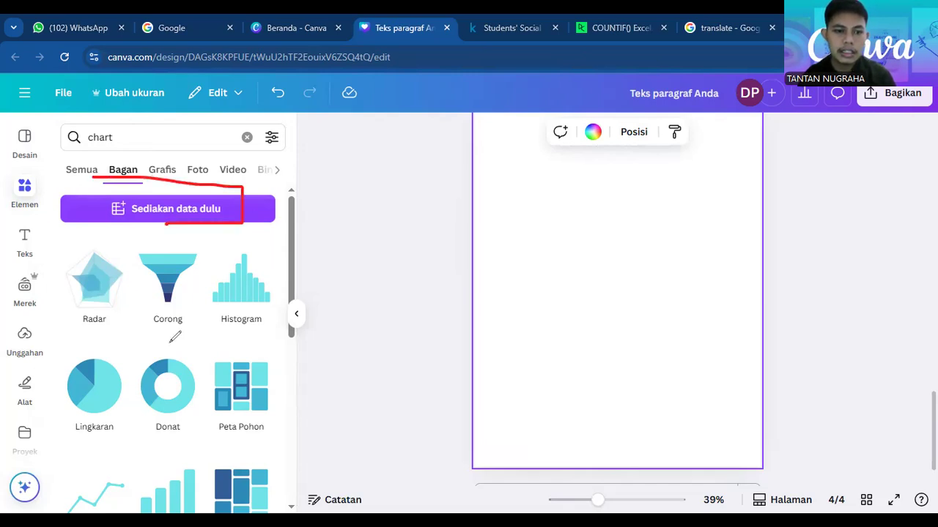
{"action": "left_click", "coordinate": [186, 209]}
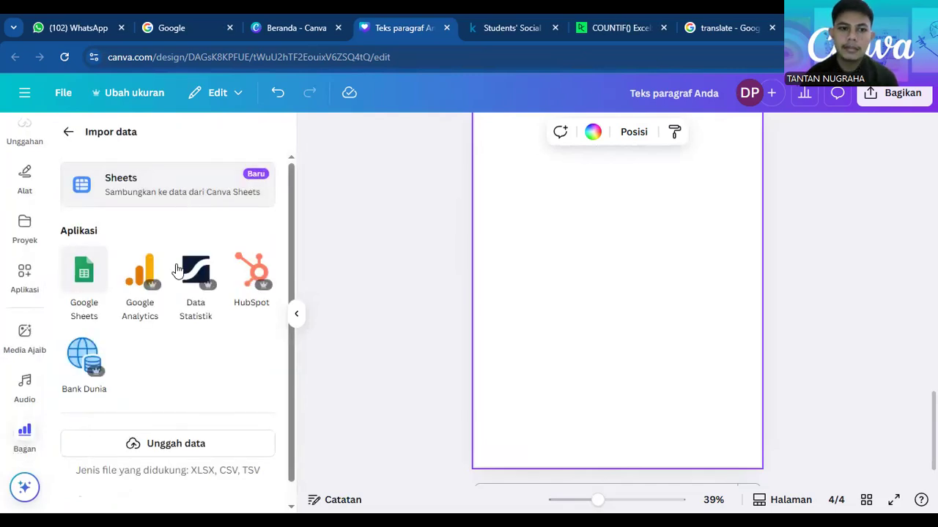
{"action": "left_click", "coordinate": [195, 445]}
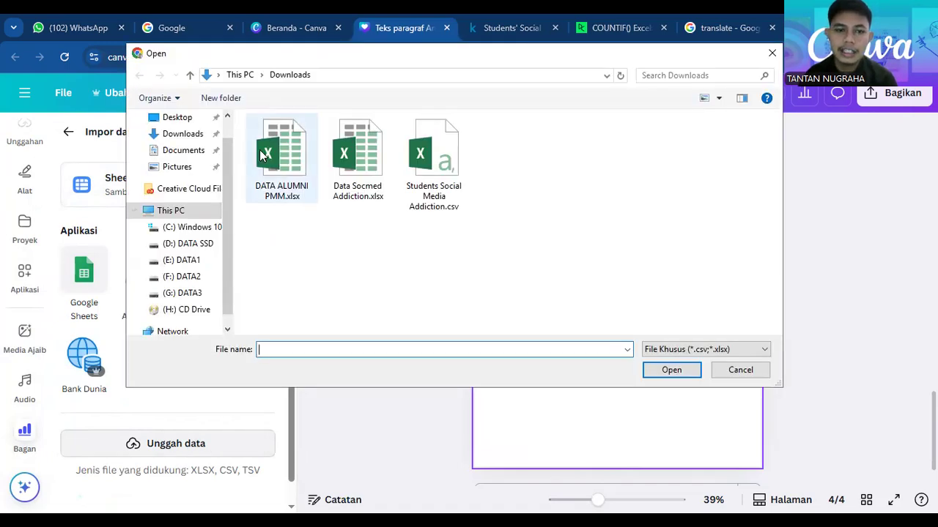
{"action": "left_click", "coordinate": [350, 140]}
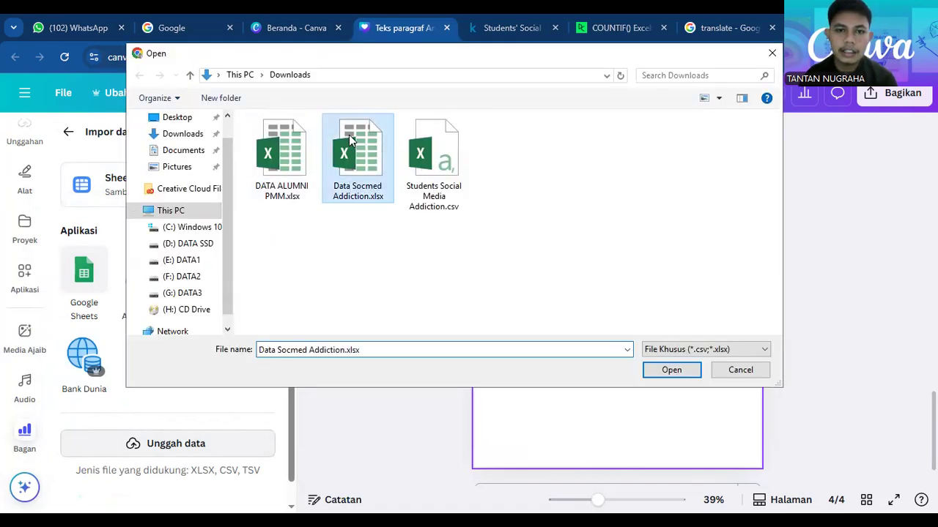
{"action": "left_click", "coordinate": [665, 370]}
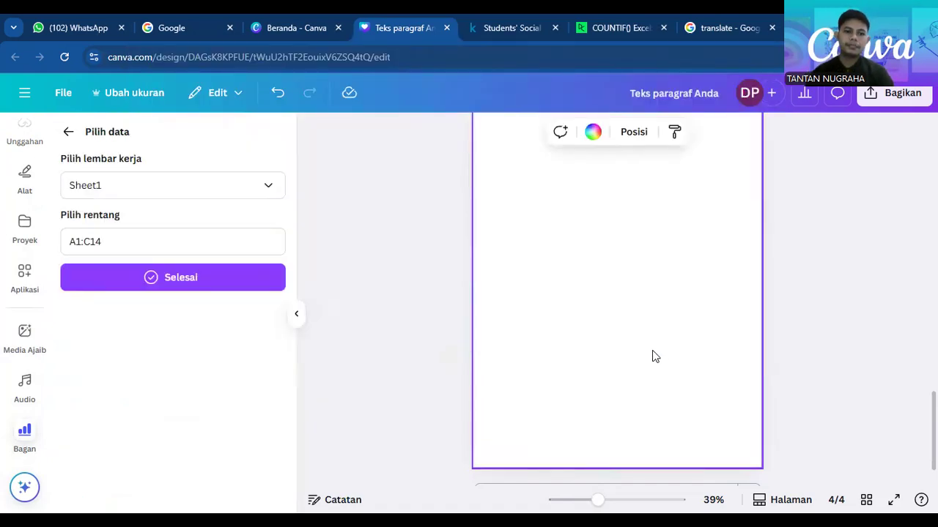
- Import range A1:C14 from Sheet1 of the uploaded workbook as the chart data
{"action": "left_click", "coordinate": [227, 192]}
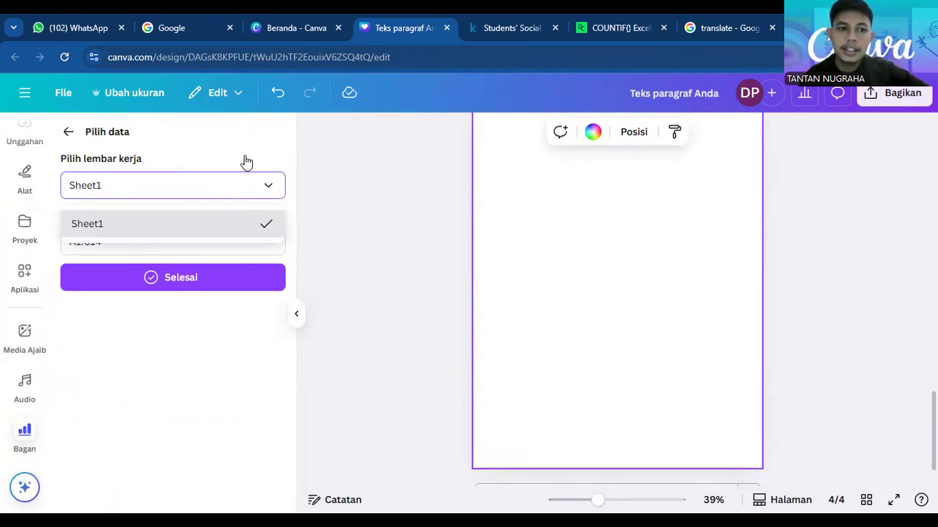
{"action": "left_click", "coordinate": [268, 184]}
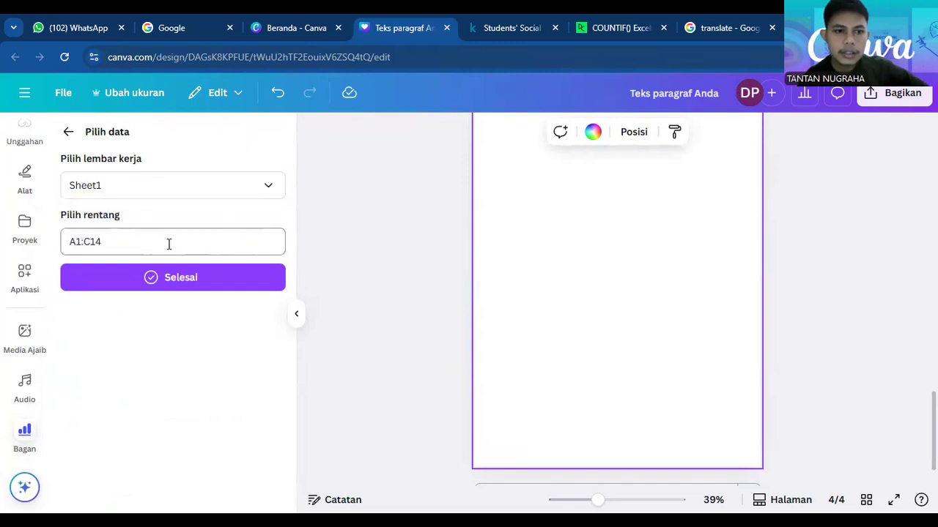
{"action": "left_click", "coordinate": [185, 277]}
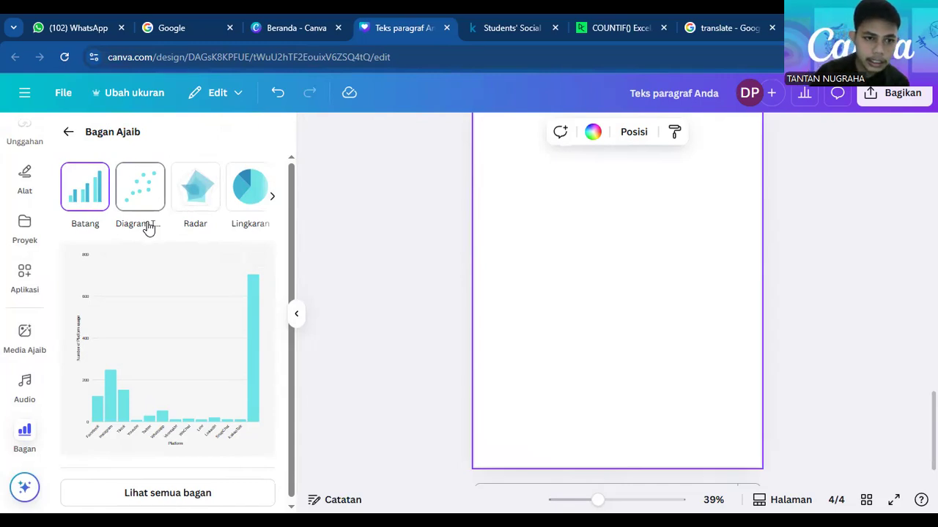
- Insert the suggested pie chart (Lingkaran) of the imported platform data on page 4
{"action": "left_click", "coordinate": [271, 196]}
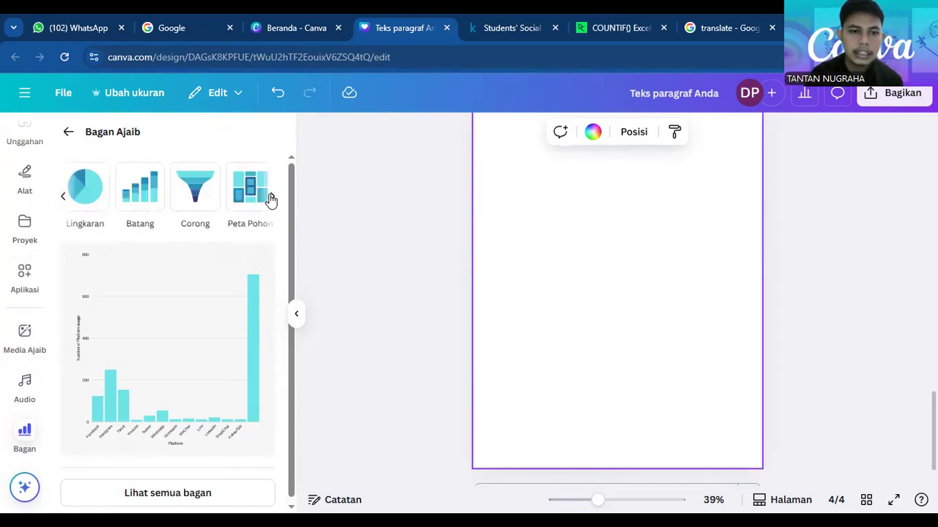
{"action": "left_click", "coordinate": [107, 199]}
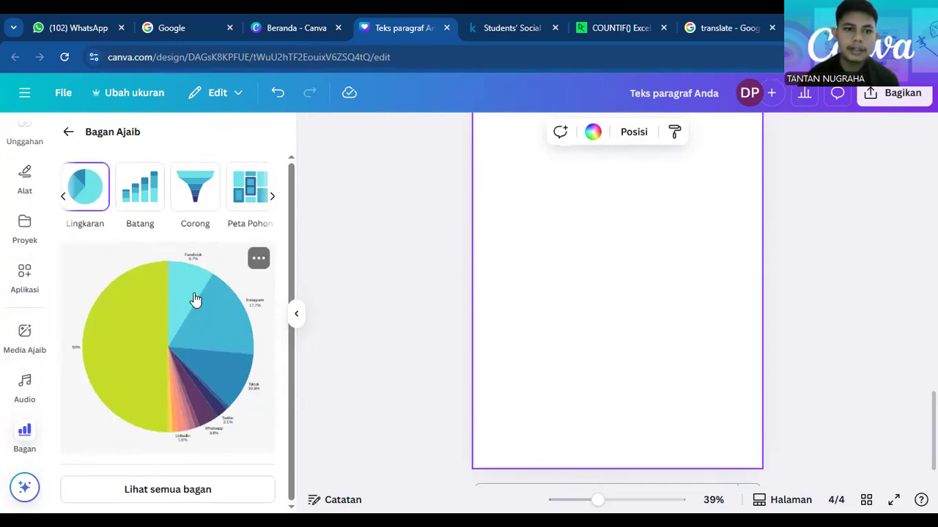
{"action": "left_click", "coordinate": [152, 322]}
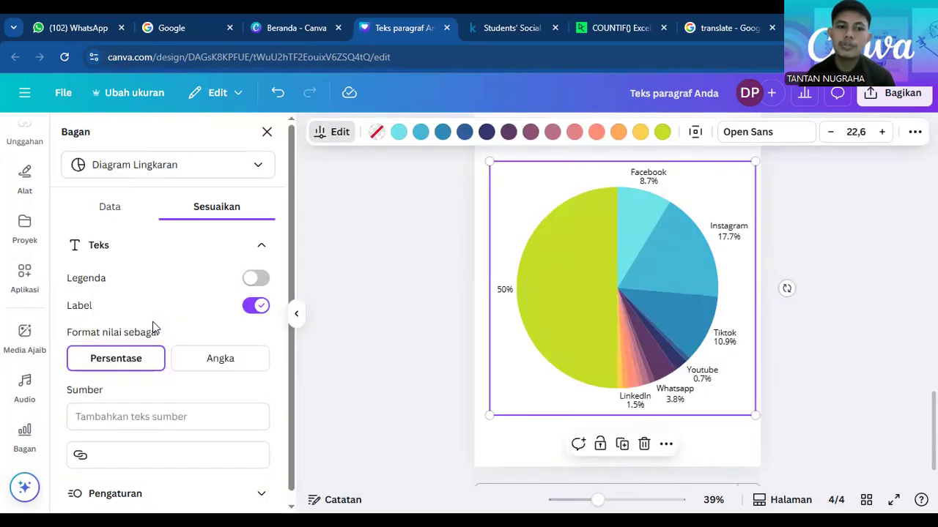
- Delete the 705 total from the unnamed row below KakaoTalk in the pie chart's expanded data table, and close the table
{"action": "left_click", "coordinate": [130, 213]}
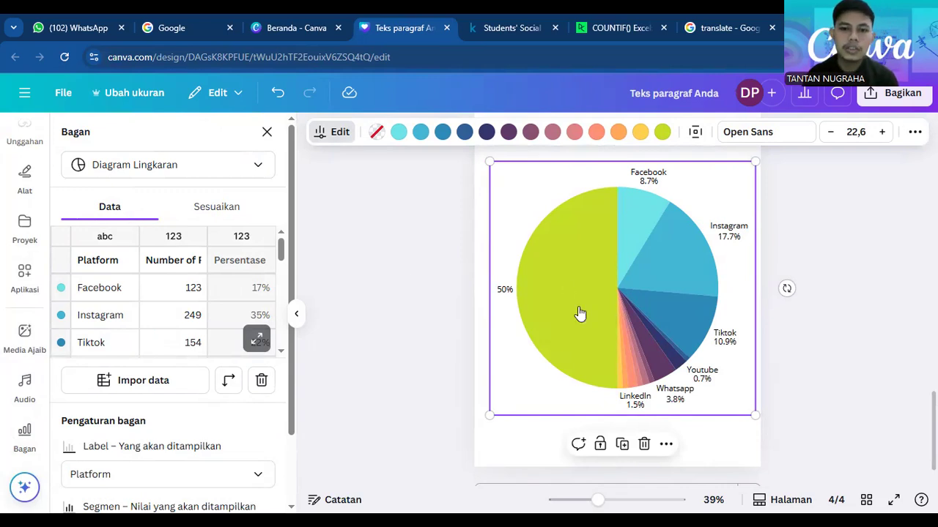
{"action": "mouse_move", "coordinate": [570, 333]}
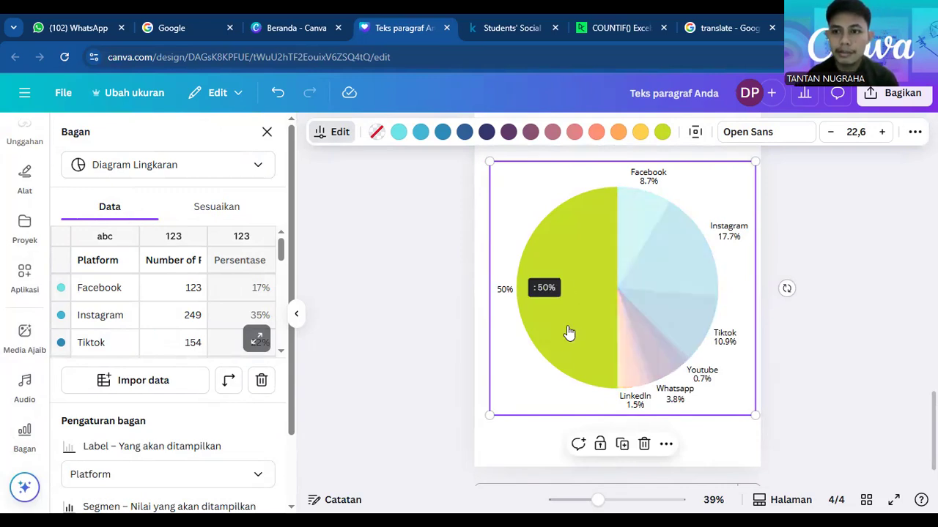
{"action": "left_click", "coordinate": [258, 349]}
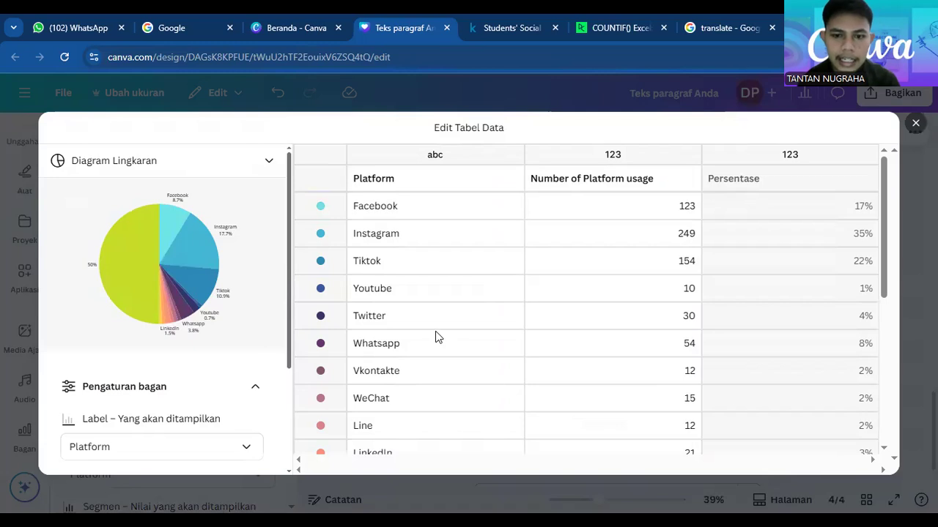
{"action": "scroll", "coordinate": [435, 337], "scroll_direction": "down", "scroll_amount": 5}
{"action": "scroll", "coordinate": [436, 337], "scroll_direction": "up", "scroll_amount": 2}
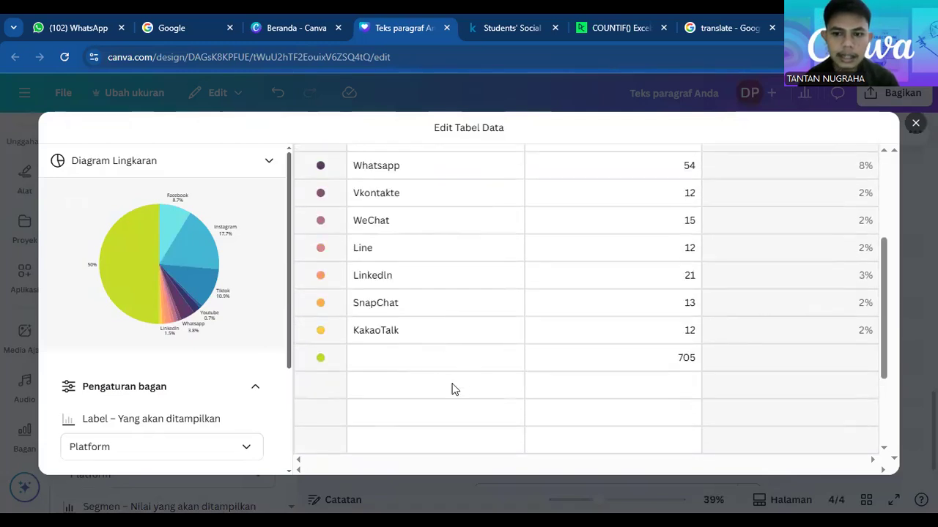
{"action": "left_click", "coordinate": [645, 367]}
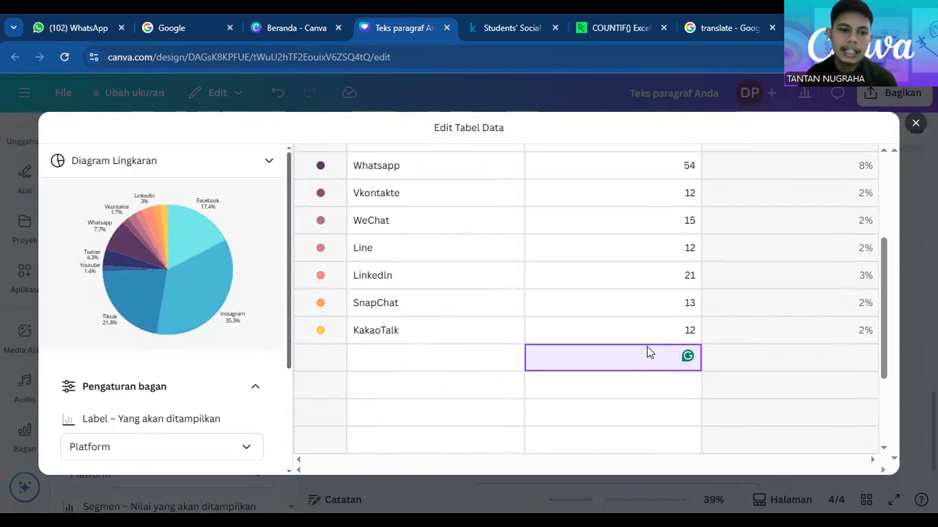
{"action": "scroll", "coordinate": [188, 287], "scroll_direction": "down", "scroll_amount": 3}
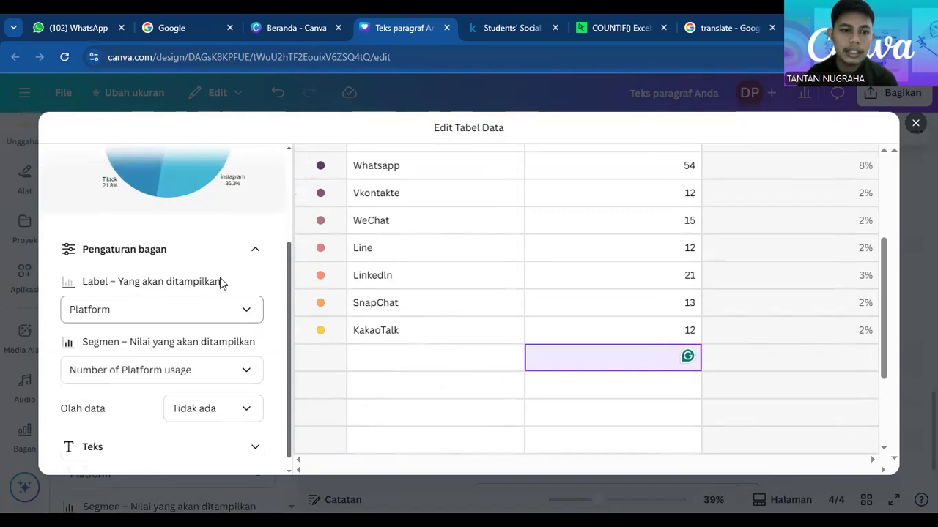
{"action": "scroll", "coordinate": [524, 223], "scroll_direction": "down", "scroll_amount": 2}
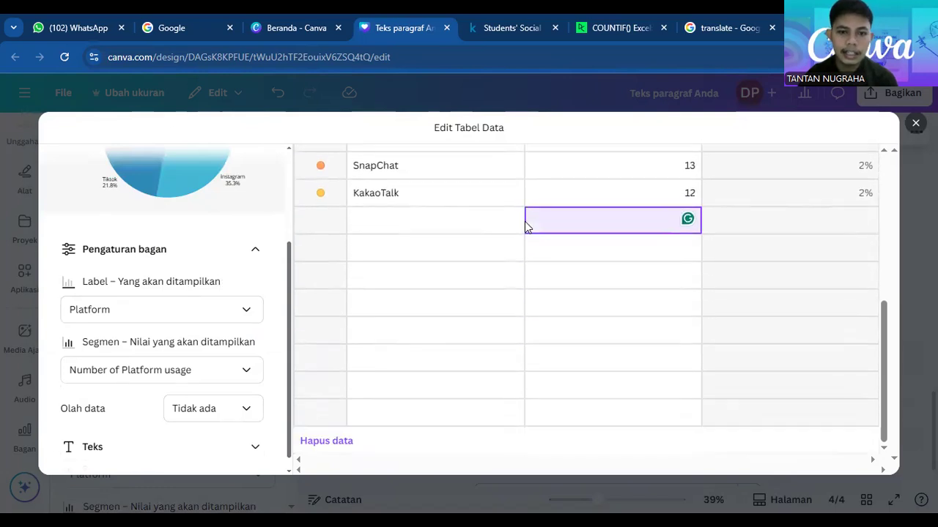
{"action": "scroll", "coordinate": [524, 227], "scroll_direction": "up", "scroll_amount": 3}
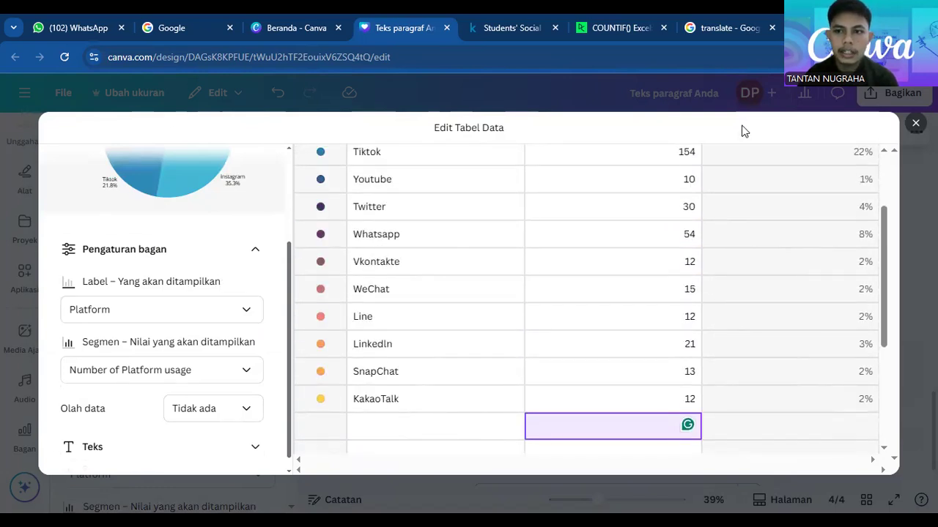
{"action": "left_click", "coordinate": [915, 123]}
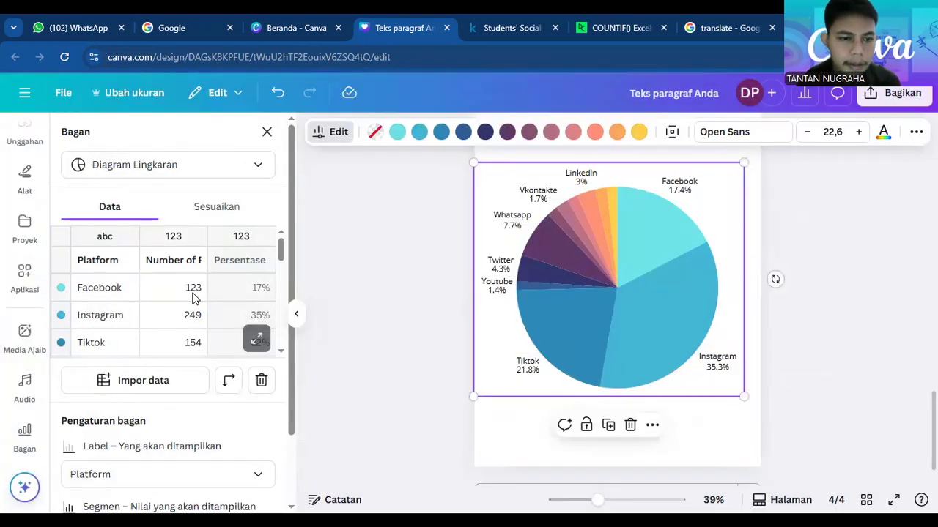
- Remove Platform from the pie chart's label setting and assign it again as the label
{"action": "scroll", "coordinate": [172, 337], "scroll_direction": "down", "scroll_amount": 5}
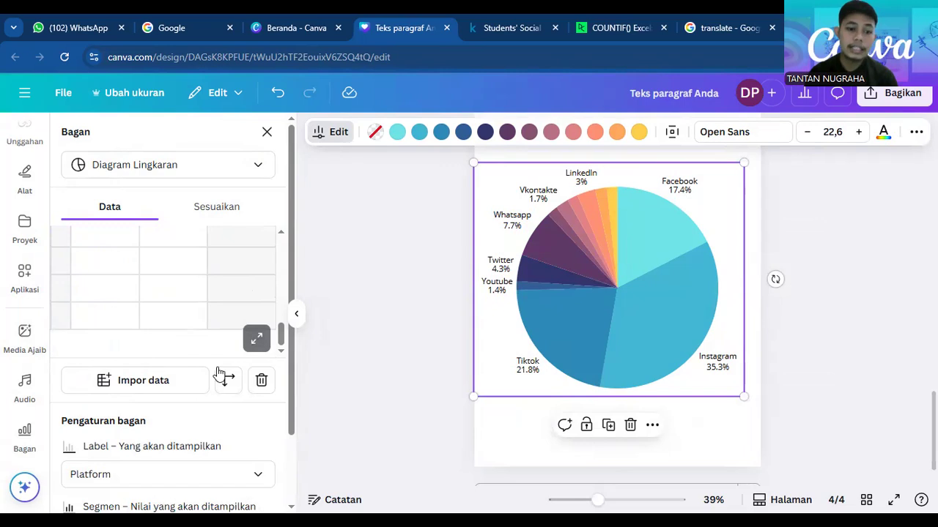
{"action": "left_click_drag", "start_coordinate": [291, 357], "coordinate": [292, 358]}
{"action": "scroll", "coordinate": [289, 406], "scroll_direction": "down", "scroll_amount": 2}
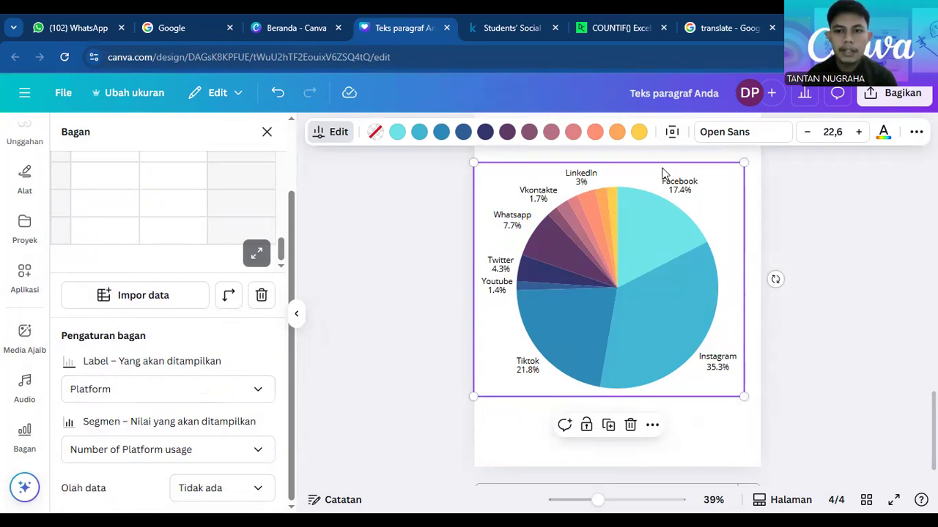
{"action": "left_click_drag", "start_coordinate": [667, 189], "coordinate": [686, 188]}
{"action": "left_click_drag", "start_coordinate": [663, 248], "coordinate": [689, 194]}
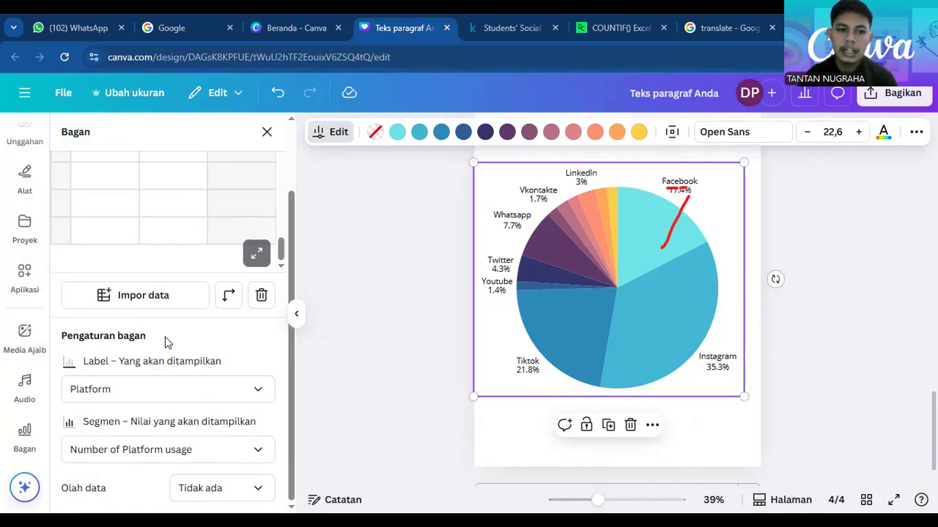
{"action": "left_click", "coordinate": [160, 389]}
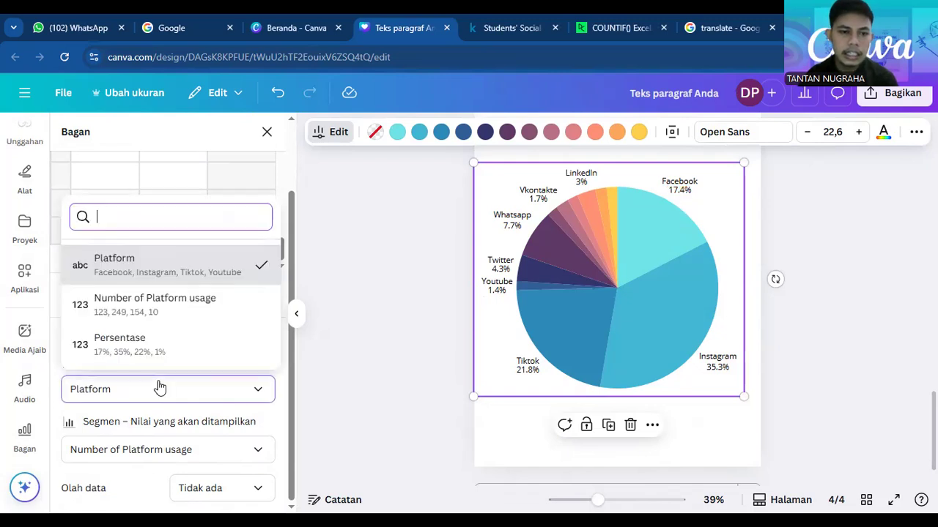
{"action": "left_click", "coordinate": [171, 274]}
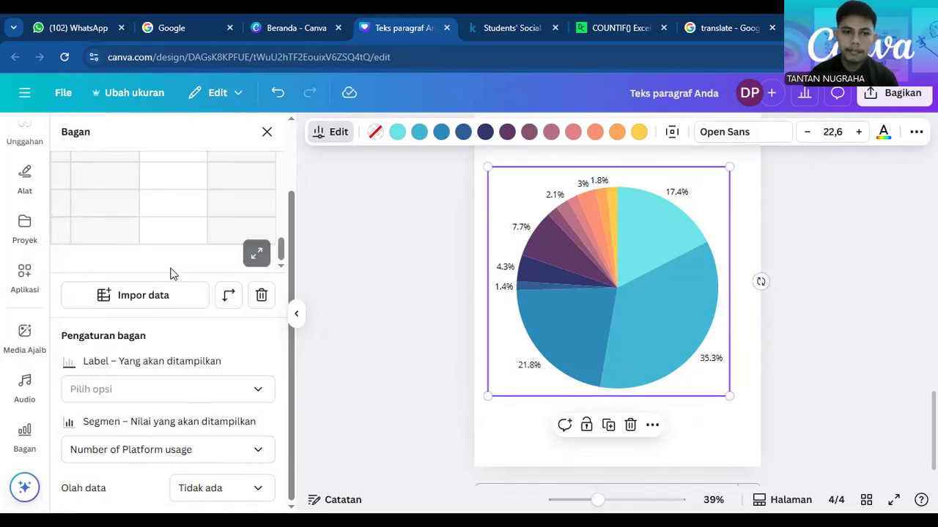
{"action": "left_click", "coordinate": [161, 397]}
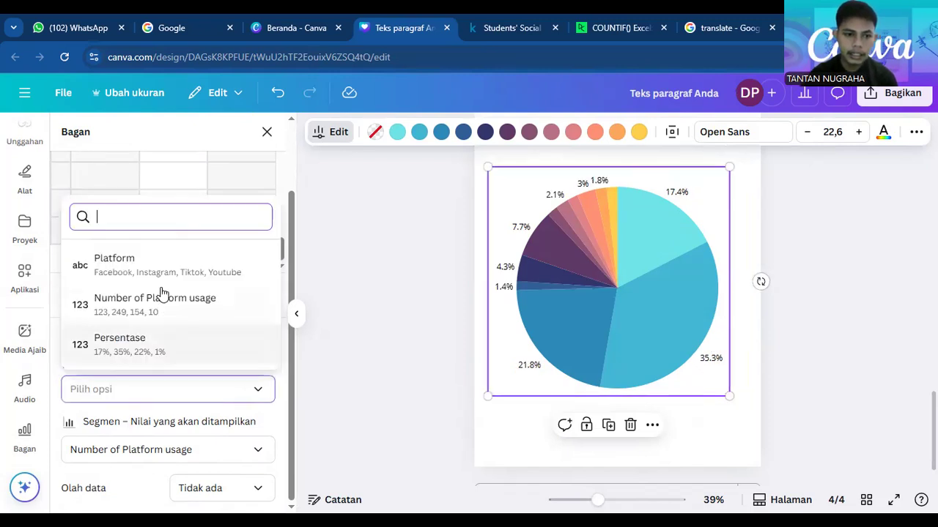
{"action": "left_click", "coordinate": [162, 272]}
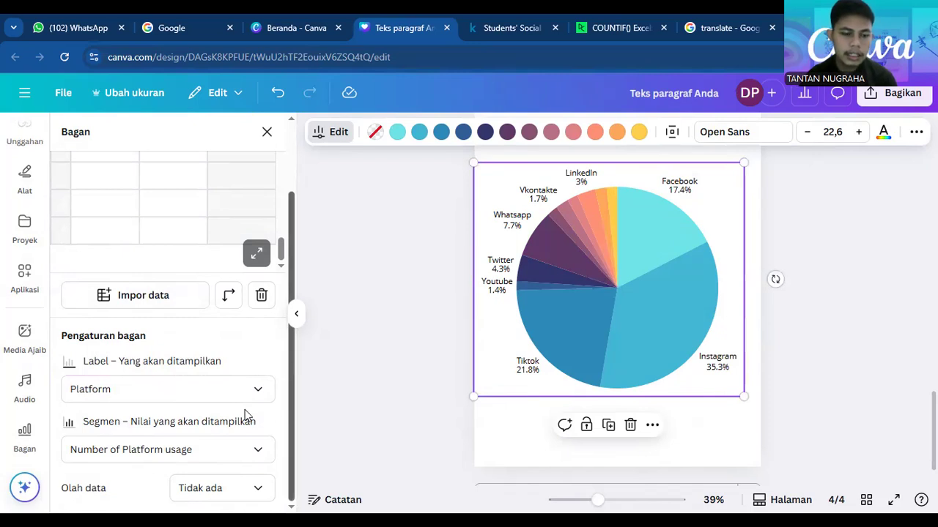
- Set the pie chart's segment values to Persentase and leave its data processing (Olah data) at Tidak ada
{"action": "left_click", "coordinate": [189, 447]}
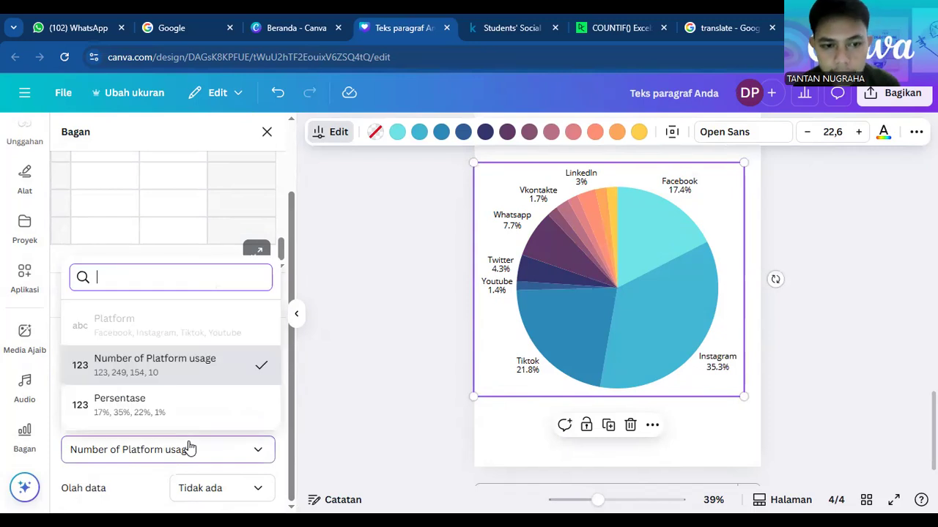
{"action": "left_click", "coordinate": [173, 408]}
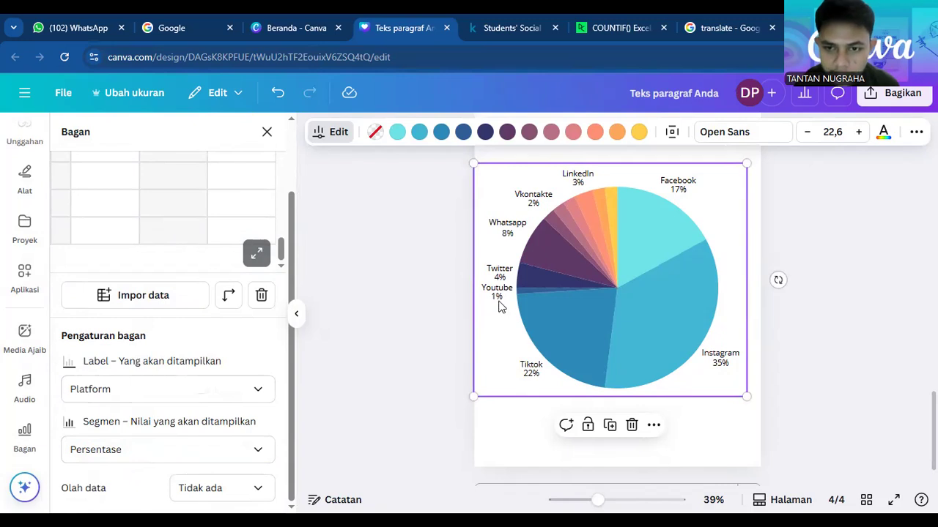
{"action": "mouse_move", "coordinate": [600, 228]}
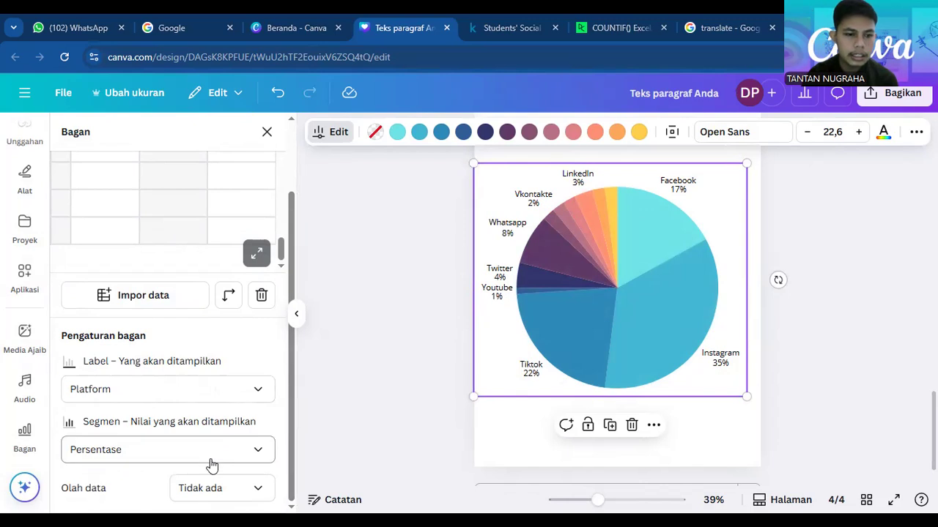
{"action": "left_click", "coordinate": [244, 489]}
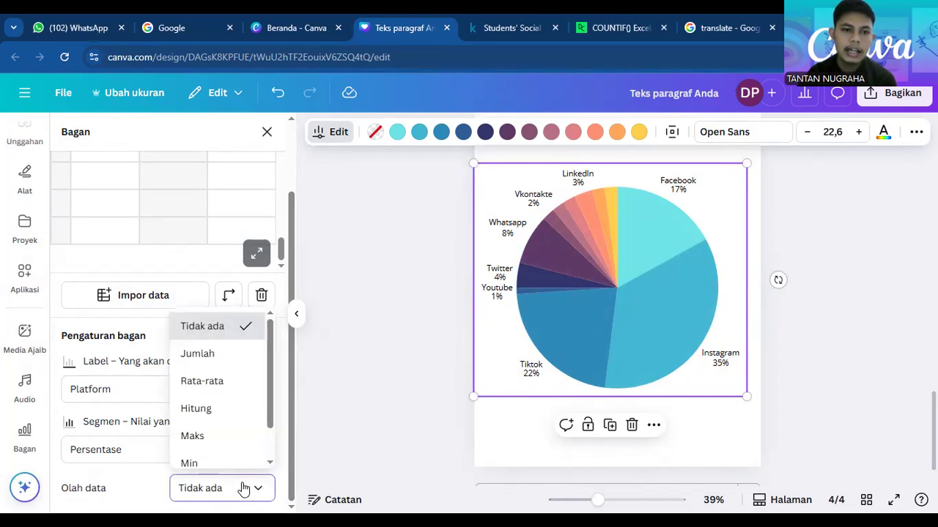
{"action": "left_click", "coordinate": [245, 488]}
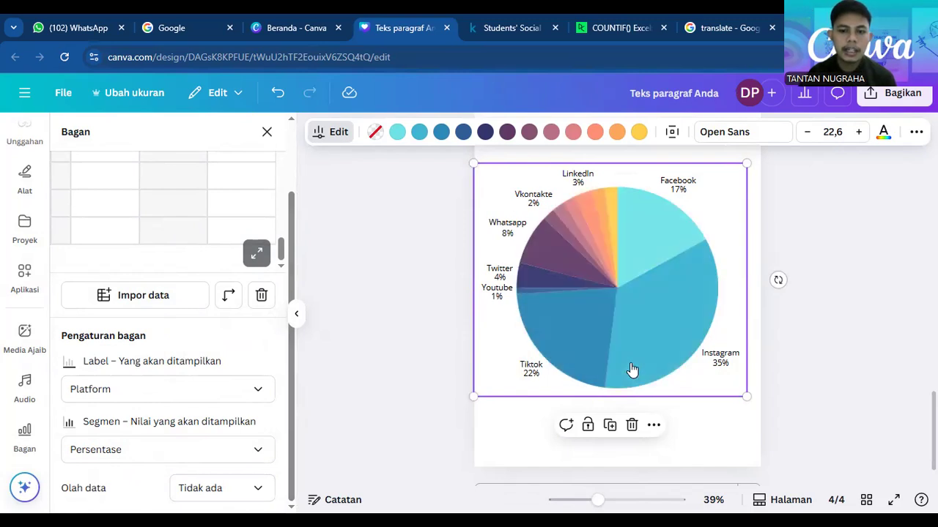
{"action": "left_click_drag", "start_coordinate": [378, 145], "coordinate": [665, 153]}
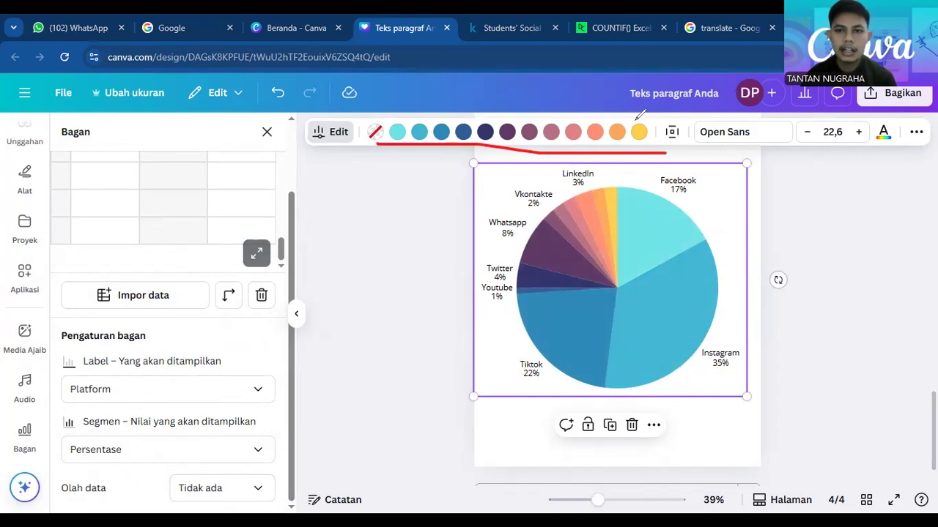
{"action": "mouse_move", "coordinate": [633, 123]}
{"action": "left_mouse_down"}
{"action": "mouse_move", "coordinate": [643, 144]}
{"action": "mouse_move", "coordinate": [650, 124]}
{"action": "left_mouse_up"}
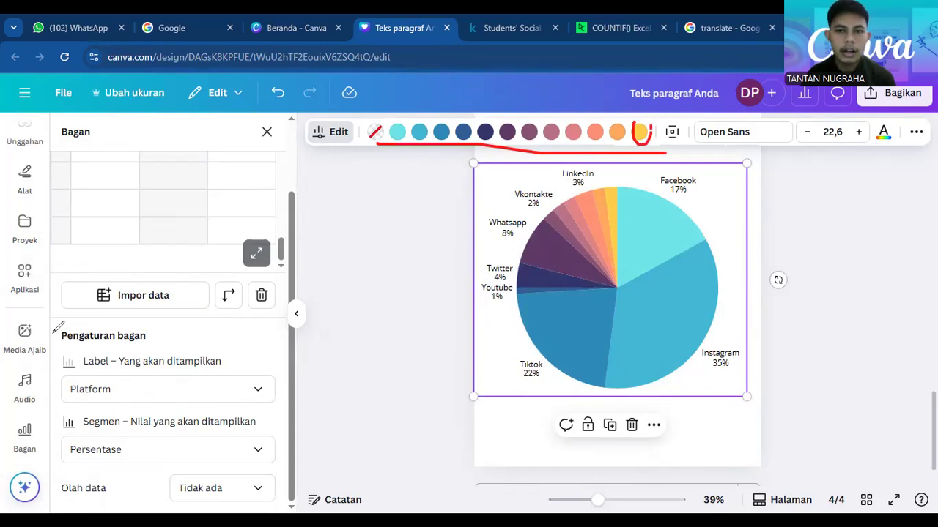
{"action": "key", "text": "Escape"}
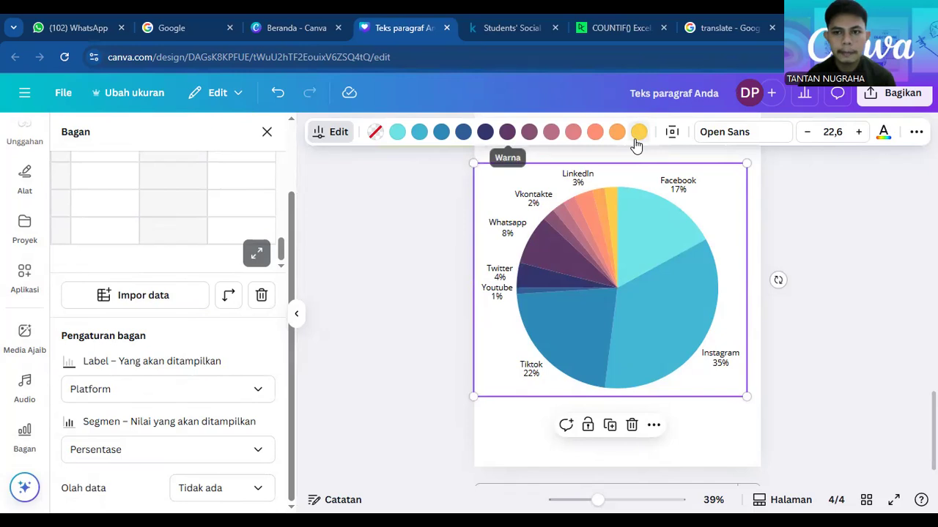
- Try lime green and blue on the yellow KakaoTalk slice, restore its #ffd04c colour, and close the colour options
{"action": "left_click", "coordinate": [637, 143]}
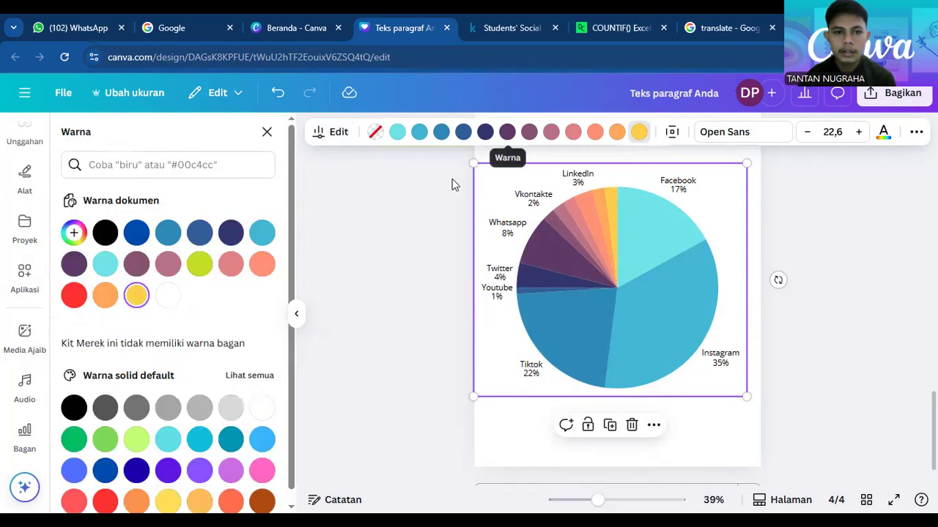
{"action": "left_click", "coordinate": [200, 264]}
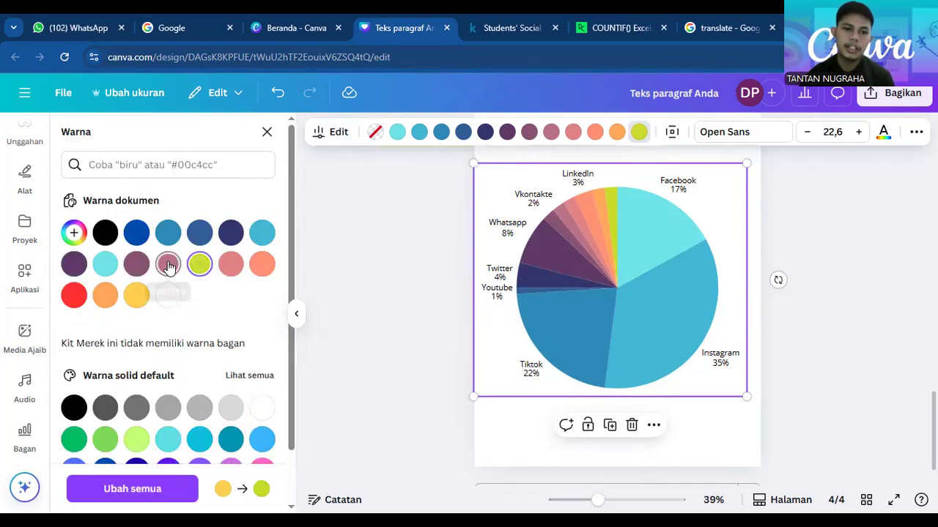
{"action": "left_click", "coordinate": [168, 233]}
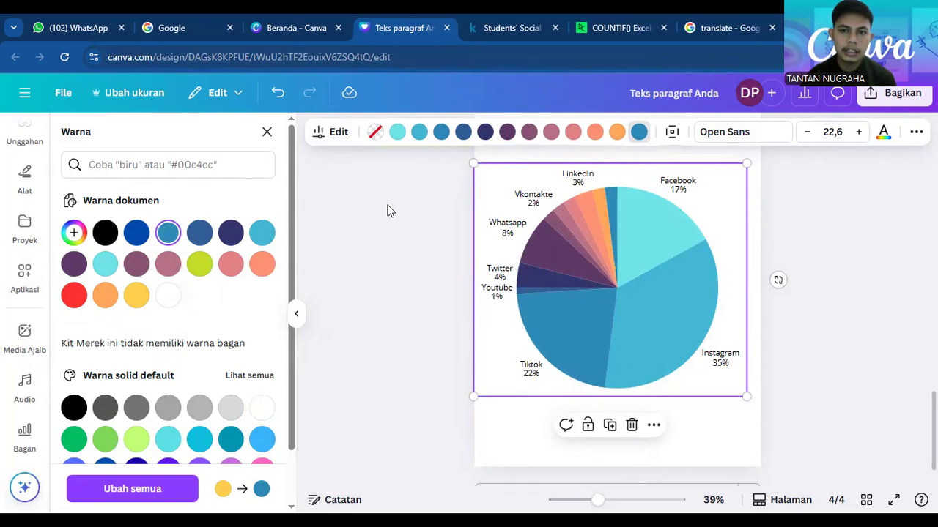
{"action": "left_click", "coordinate": [137, 296]}
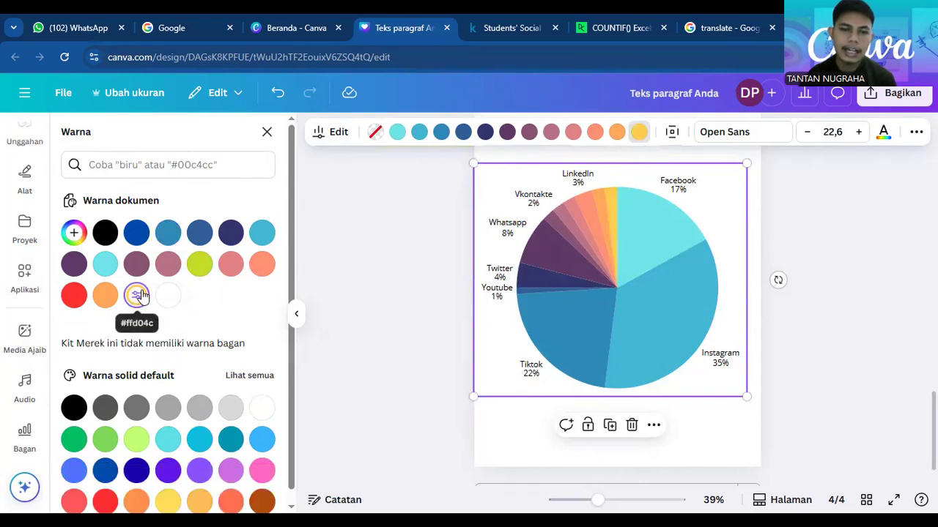
{"action": "left_click", "coordinate": [267, 132]}
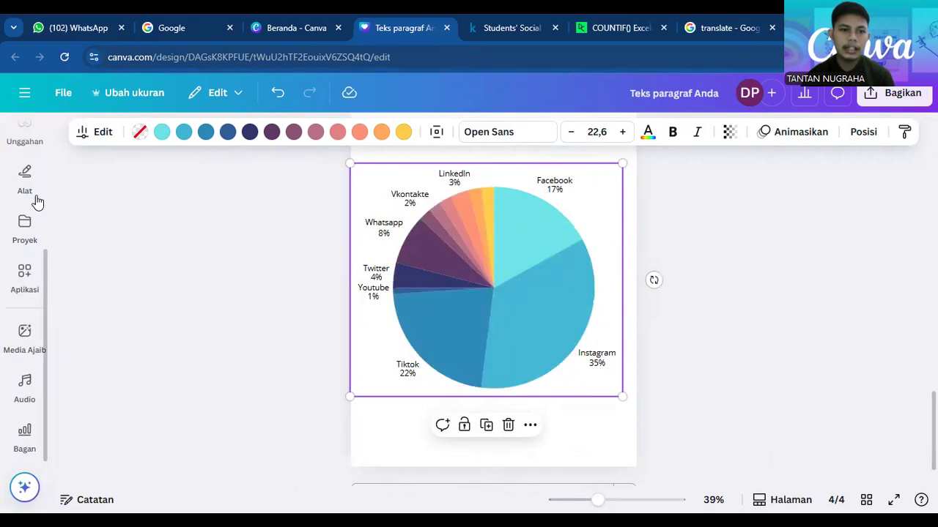
{"action": "left_click", "coordinate": [40, 285]}
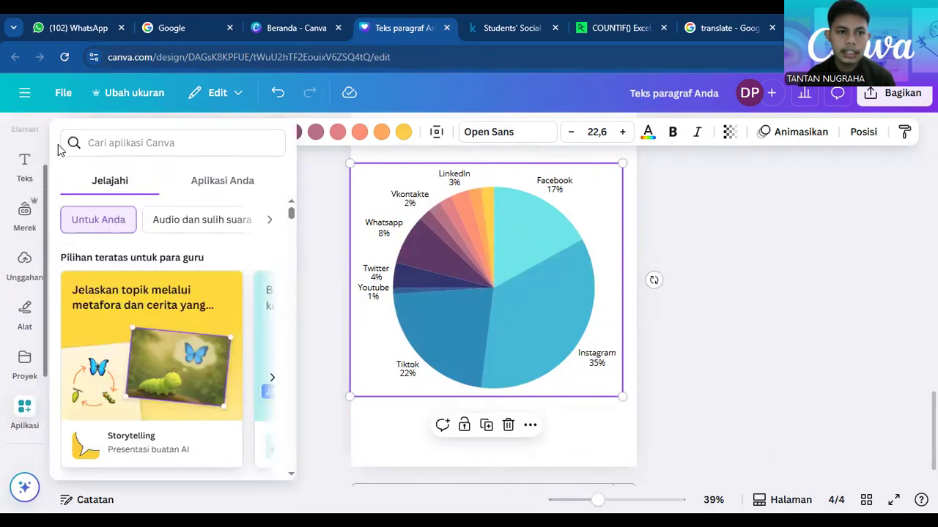
{"action": "scroll", "coordinate": [24, 161], "scroll_direction": "up", "scroll_amount": 2}
{"action": "left_click", "coordinate": [24, 150]}
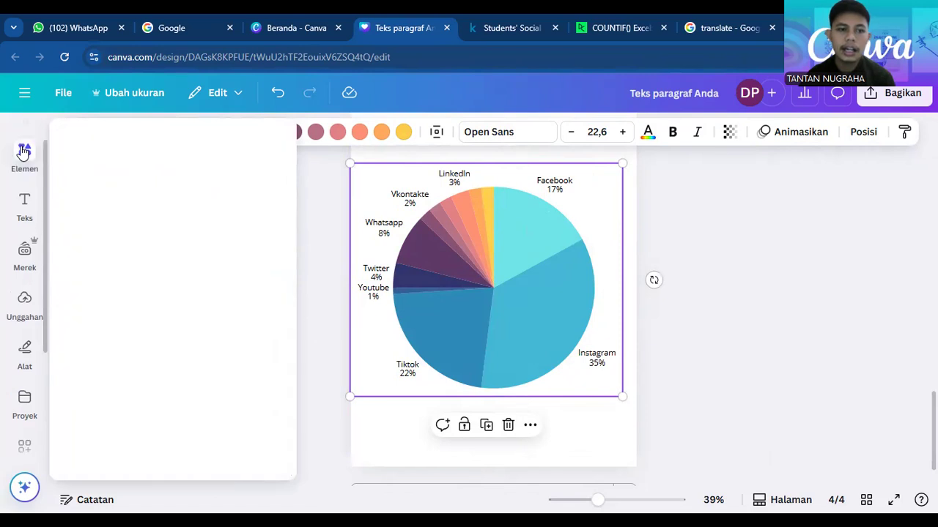
{"action": "mouse_move", "coordinate": [714, 287]}
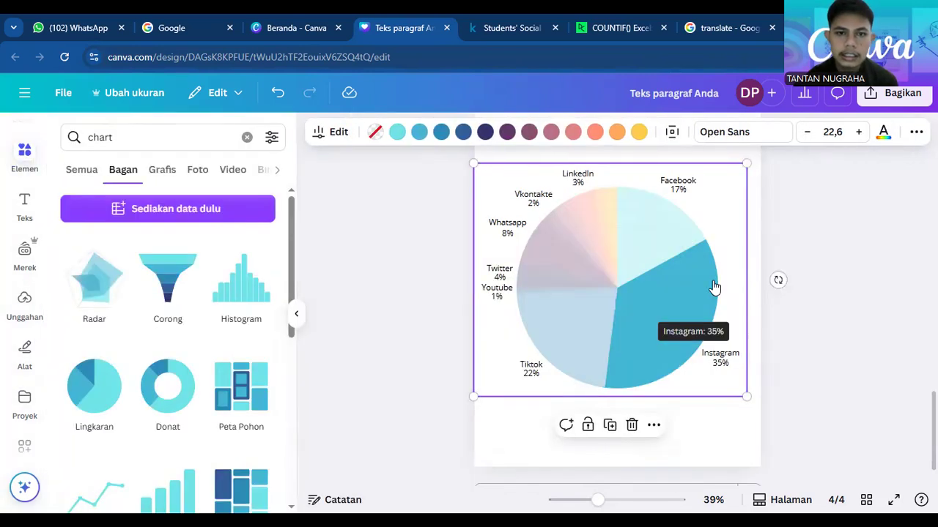
{"action": "scroll", "coordinate": [183, 296], "scroll_direction": "down", "scroll_amount": 5}
{"action": "scroll", "coordinate": [183, 297], "scroll_direction": "up", "scroll_amount": 2}
{"action": "scroll", "coordinate": [183, 297], "scroll_direction": "up", "scroll_amount": 1}
- Reopen the pie chart for editing and turn on its legend (Legenda) in the customization settings (Sesuaikan)
{"action": "mouse_move", "coordinate": [668, 287]}
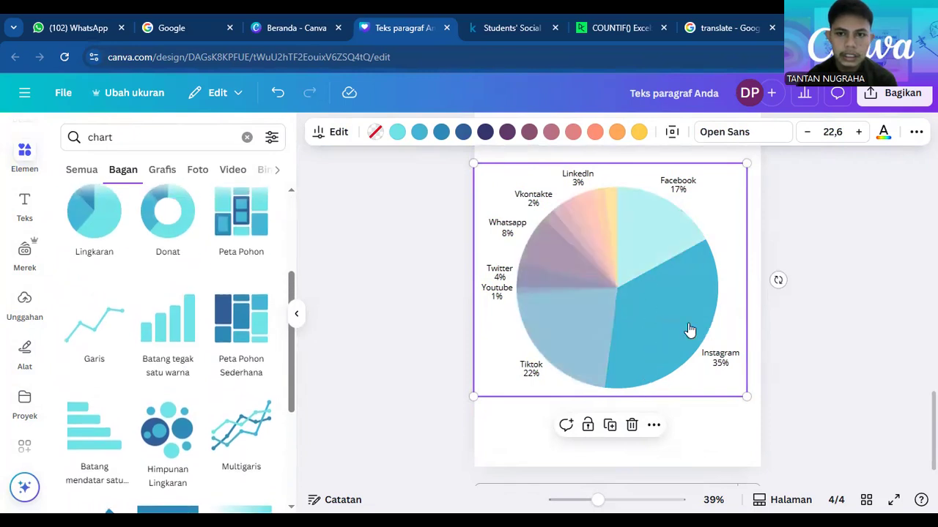
{"action": "double_click", "coordinate": [667, 288]}
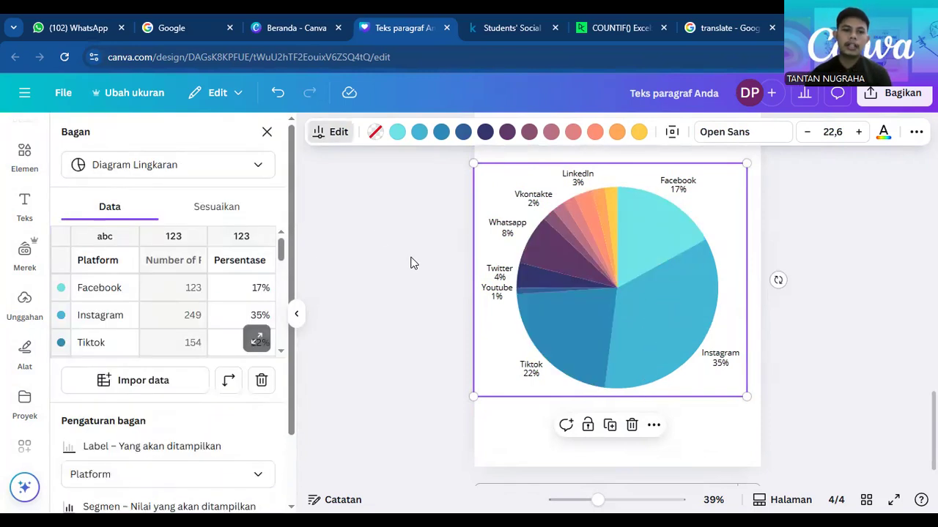
{"action": "left_click_drag", "start_coordinate": [291, 246], "coordinate": [302, 219]}
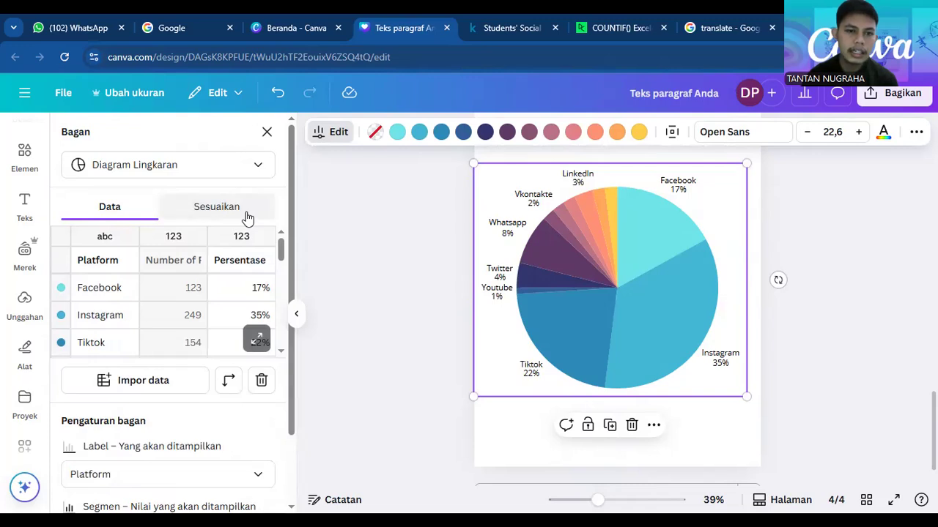
{"action": "left_click", "coordinate": [246, 212]}
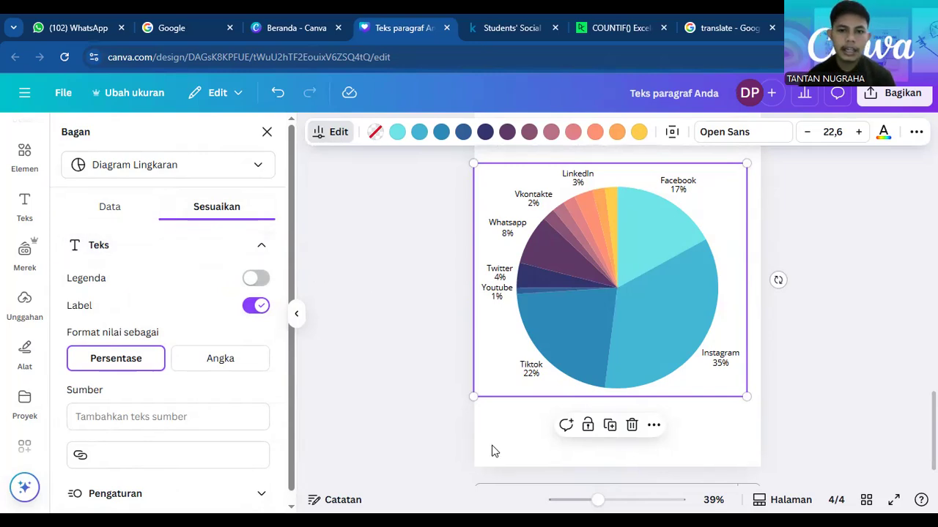
{"action": "left_click_drag", "start_coordinate": [518, 199], "coordinate": [558, 195]}
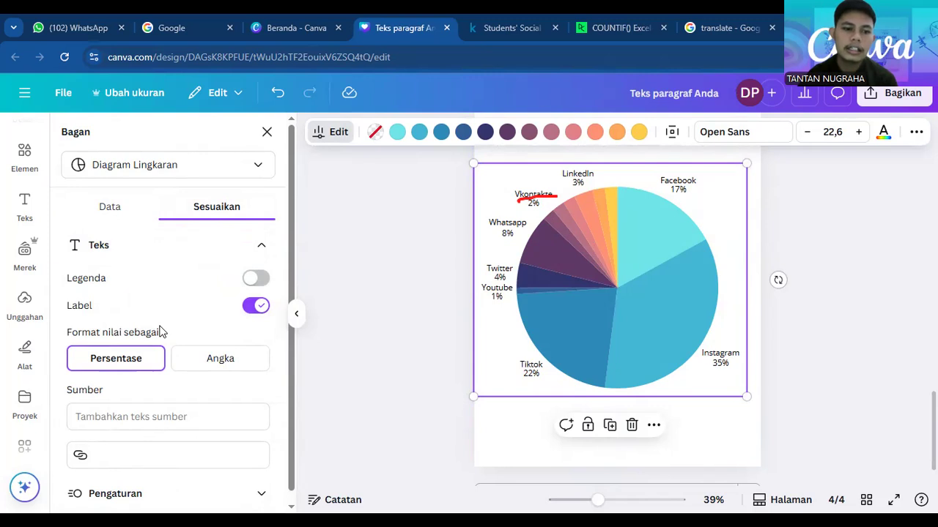
{"action": "left_click", "coordinate": [258, 279]}
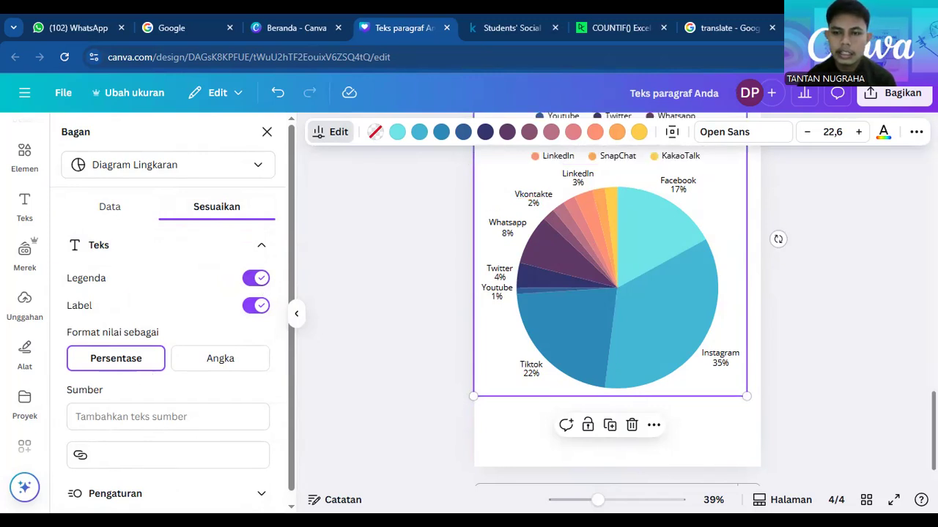
{"action": "scroll", "coordinate": [641, 358], "scroll_direction": "up", "scroll_amount": 1}
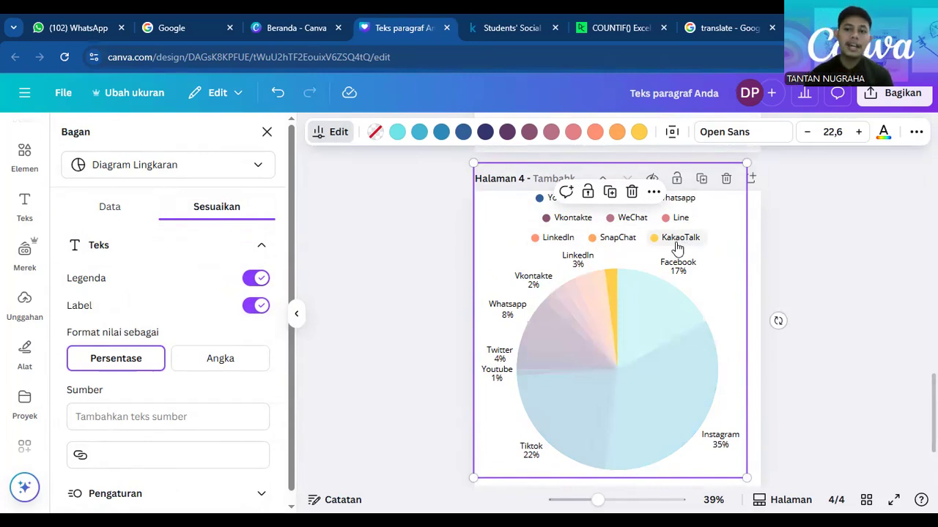
- Try switching off the chart's labels and formatting its values as Angka, and restore the labels and the Persentase format
{"action": "left_click", "coordinate": [256, 308]}
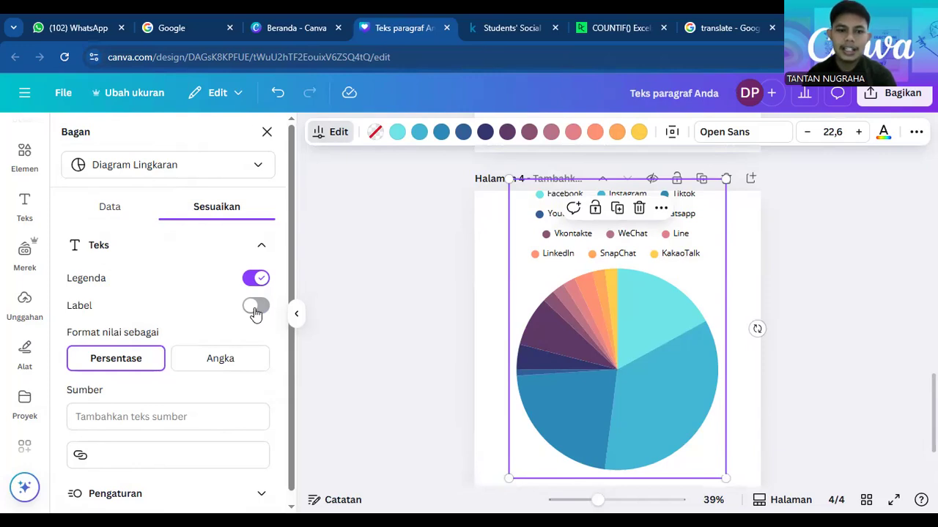
{"action": "left_click", "coordinate": [256, 308]}
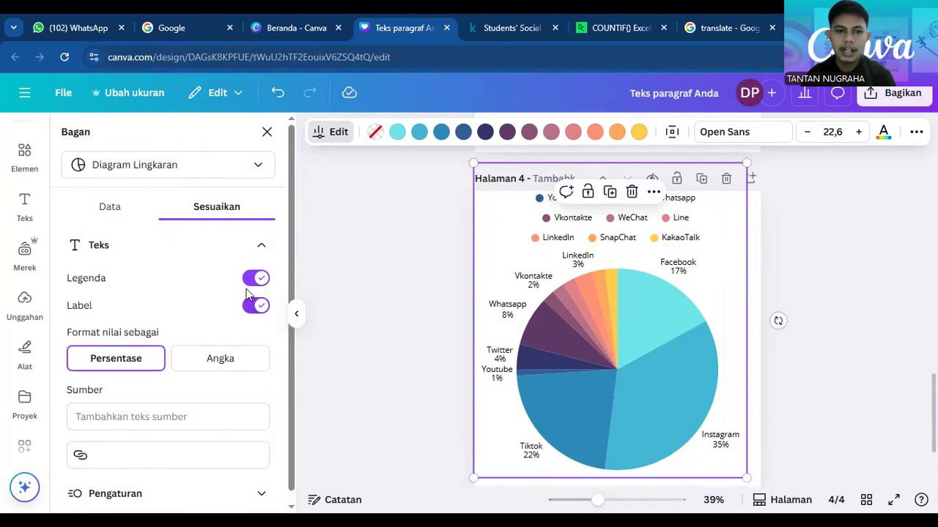
{"action": "double_click", "coordinate": [244, 280]}
{"action": "scroll", "coordinate": [196, 351], "scroll_direction": "down", "scroll_amount": 1}
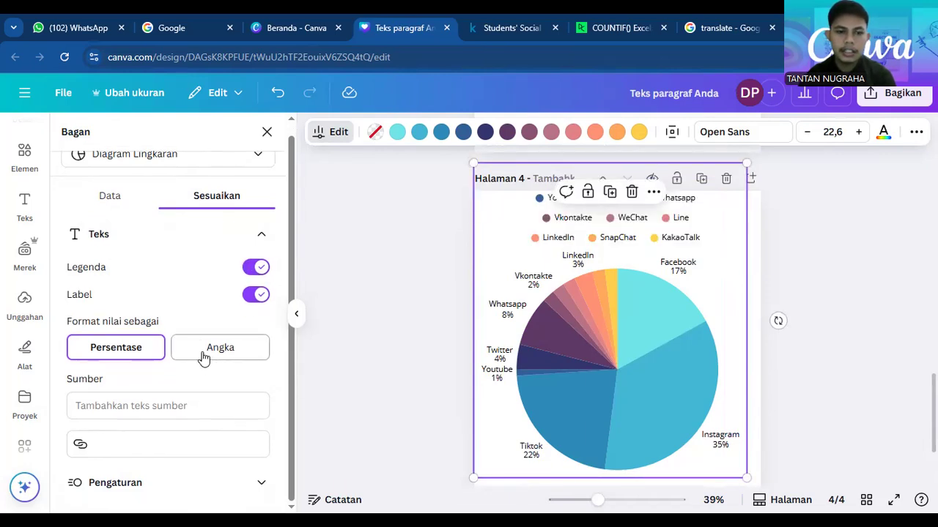
{"action": "left_click", "coordinate": [204, 357]}
{"action": "left_click", "coordinate": [110, 354]}
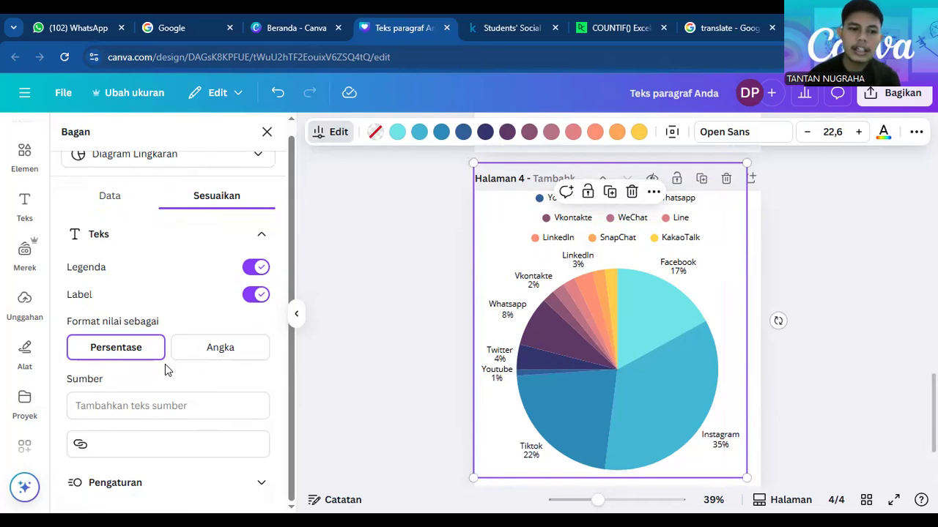
- Set the chart's source text to Kaggle and link it to the Students' Social Media Addiction dataset URL copied from its Kaggle page
{"action": "left_click", "coordinate": [176, 405]}
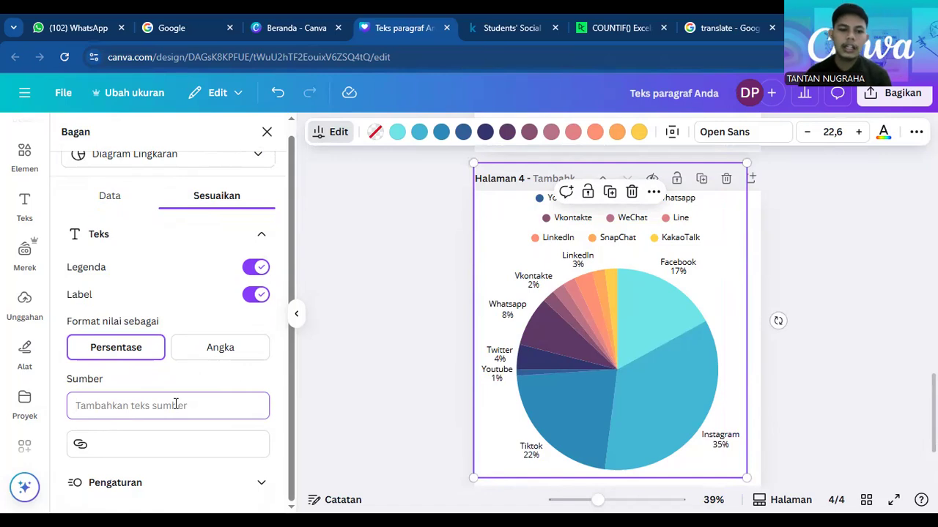
{"action": "type", "text": "Kaggle"}
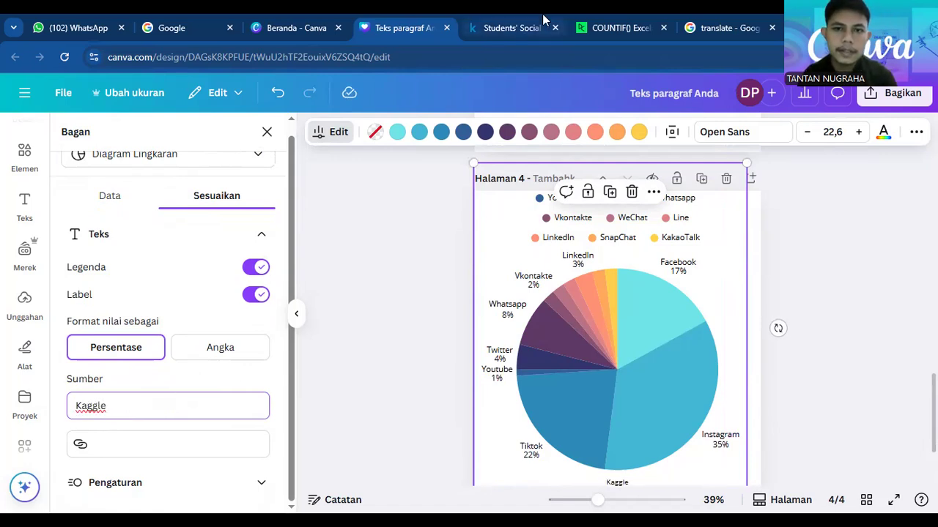
{"action": "key", "text": "Tab"}
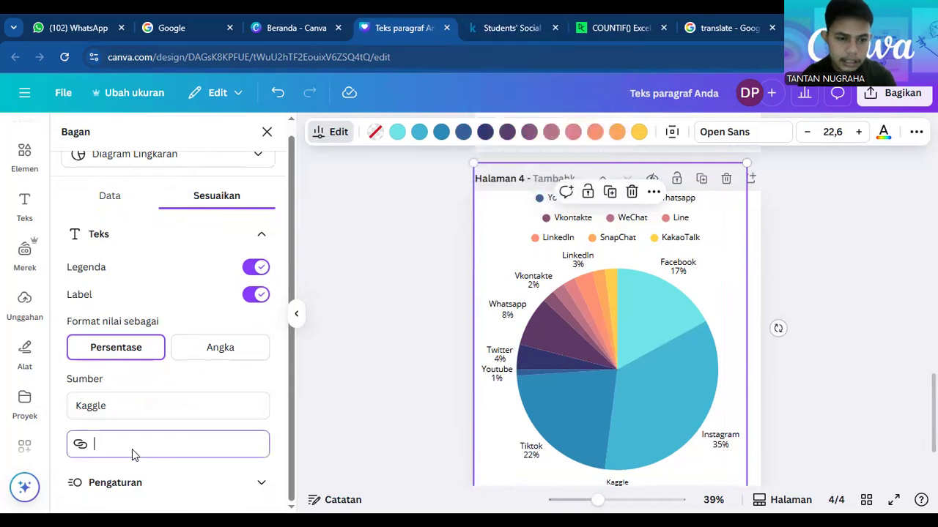
{"action": "left_click", "coordinate": [469, 24]}
{"action": "left_click", "coordinate": [493, 54]}
{"action": "key", "text": "ctrl+c"}
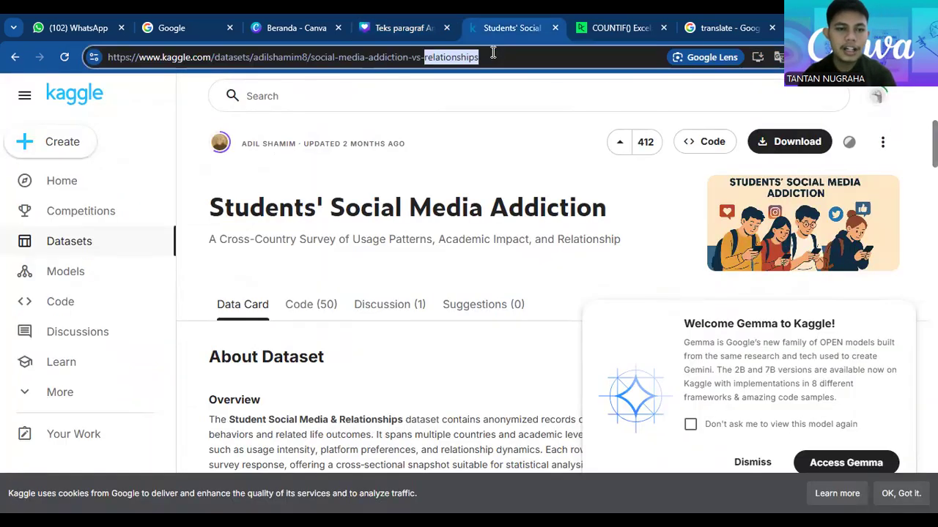
{"action": "left_click", "coordinate": [401, 27]}
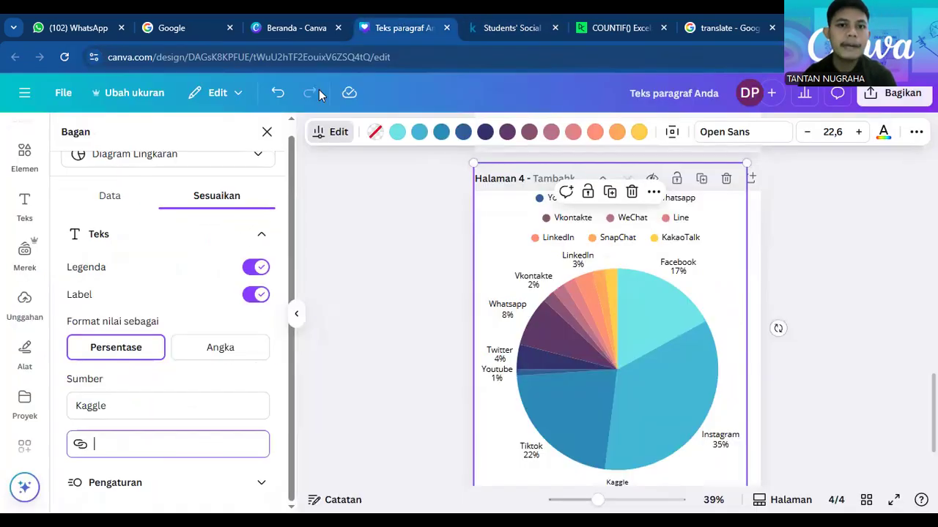
{"action": "key", "text": "ctrl+v"}
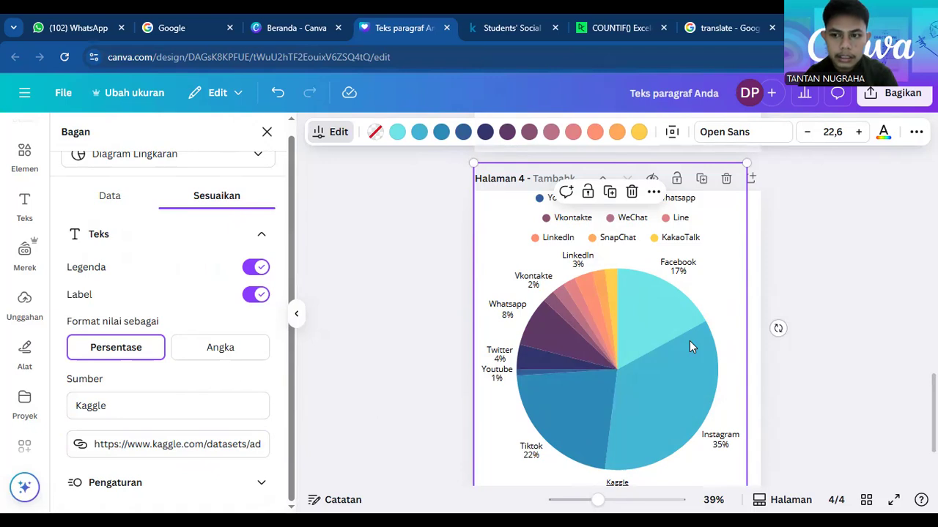
{"action": "scroll", "coordinate": [721, 421], "scroll_direction": "down", "scroll_amount": 1}
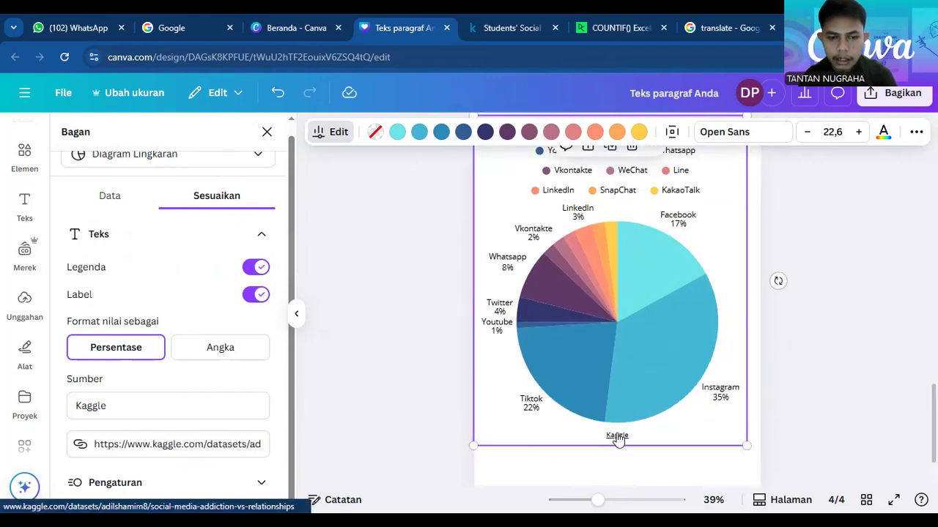
- Extend the chart's source text to "Kaggle : Students' Social Media Addiction" using the title copied from the Kaggle page, and test its link
{"action": "left_click", "coordinate": [483, 18]}
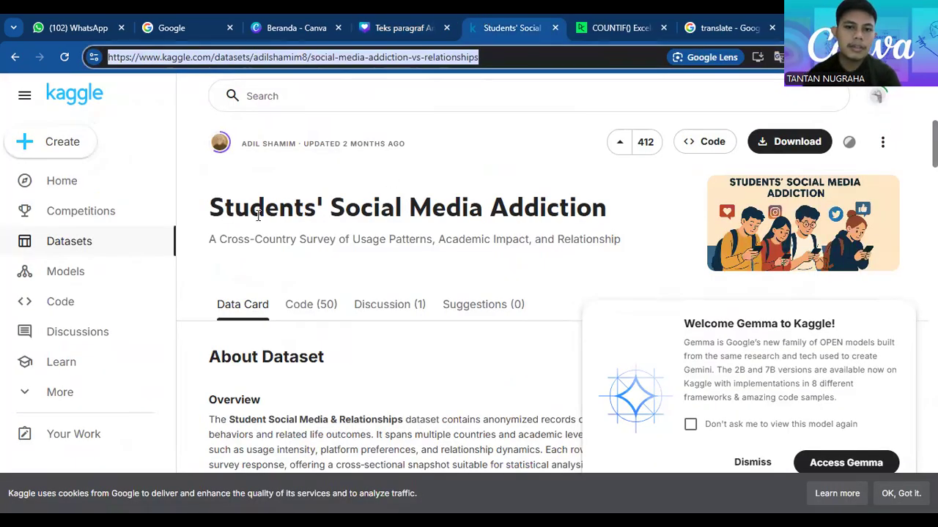
{"action": "left_click_drag", "start_coordinate": [617, 215], "coordinate": [213, 202]}
{"action": "key", "text": "ctrl+c"}
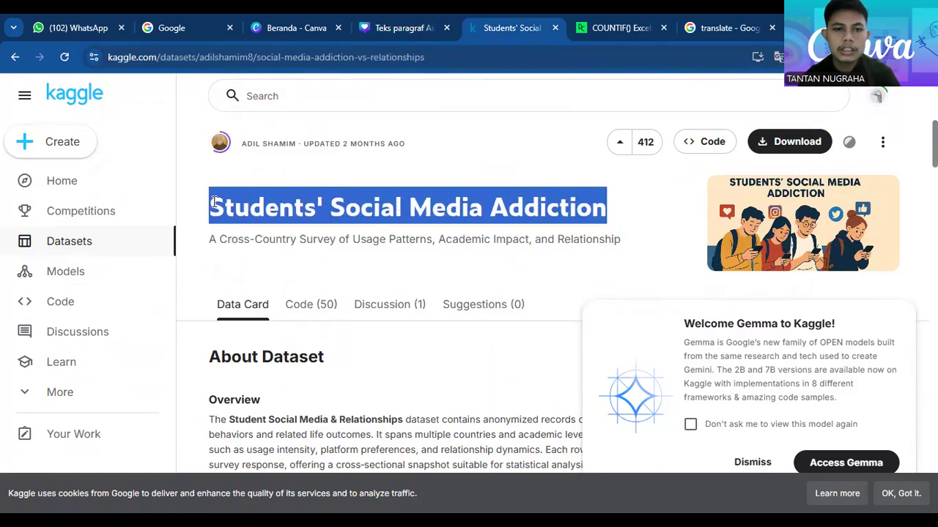
{"action": "left_click", "coordinate": [388, 28]}
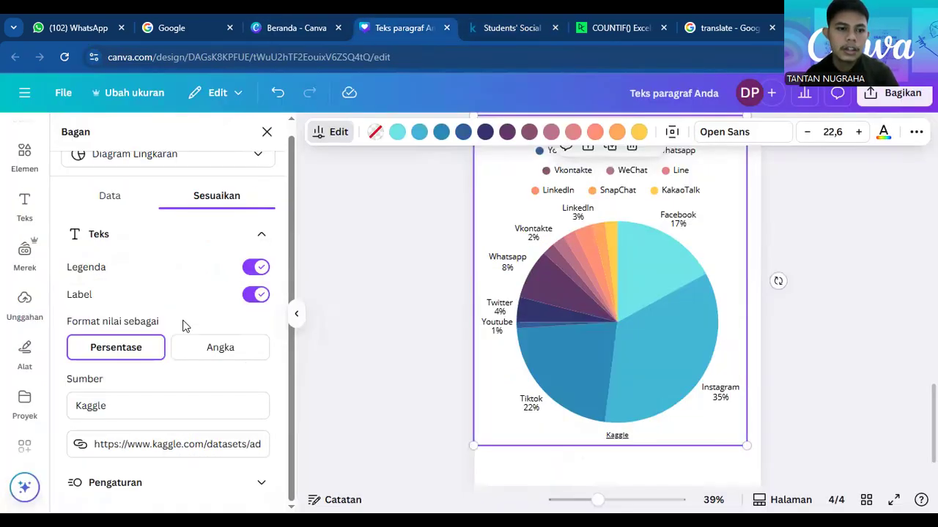
{"action": "left_click", "coordinate": [145, 415]}
{"action": "type", "text": ":"}
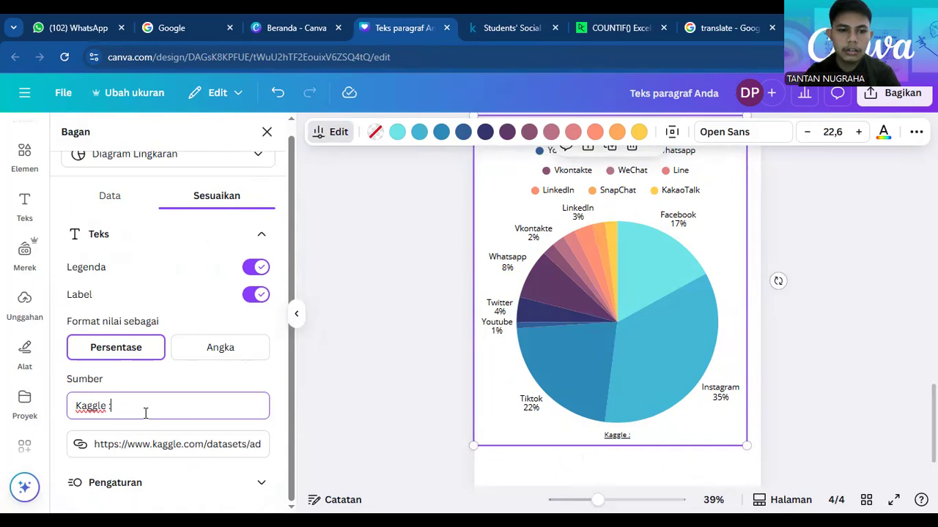
{"action": "key", "text": "ctrl+v"}
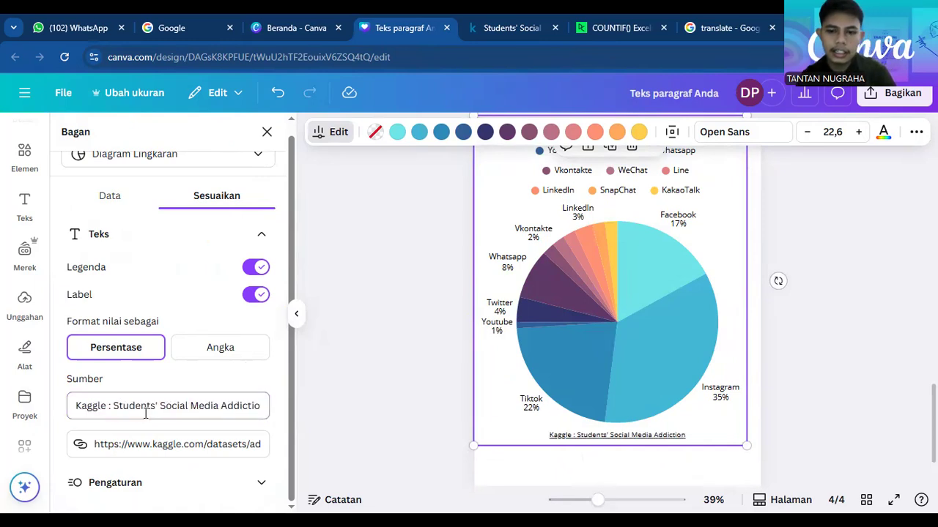
{"action": "left_click", "coordinate": [569, 437]}
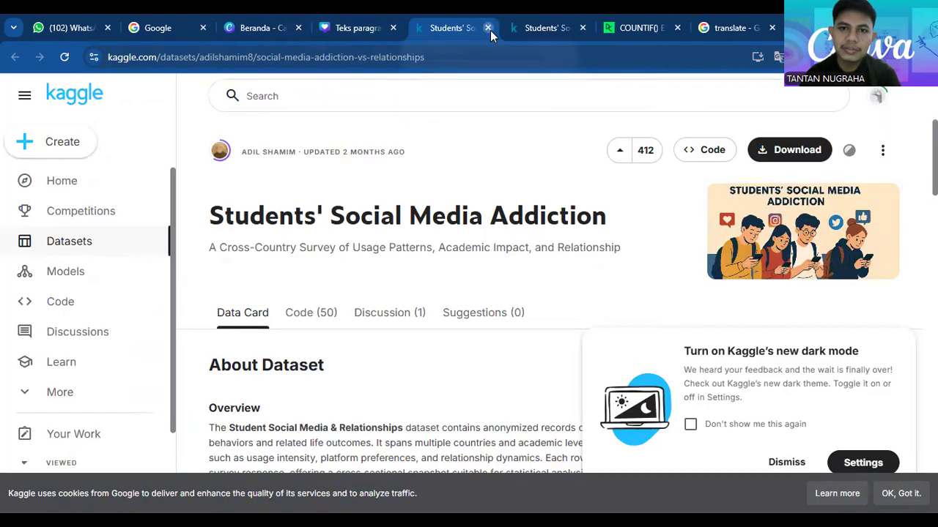
{"action": "key", "text": "ctrl+w"}
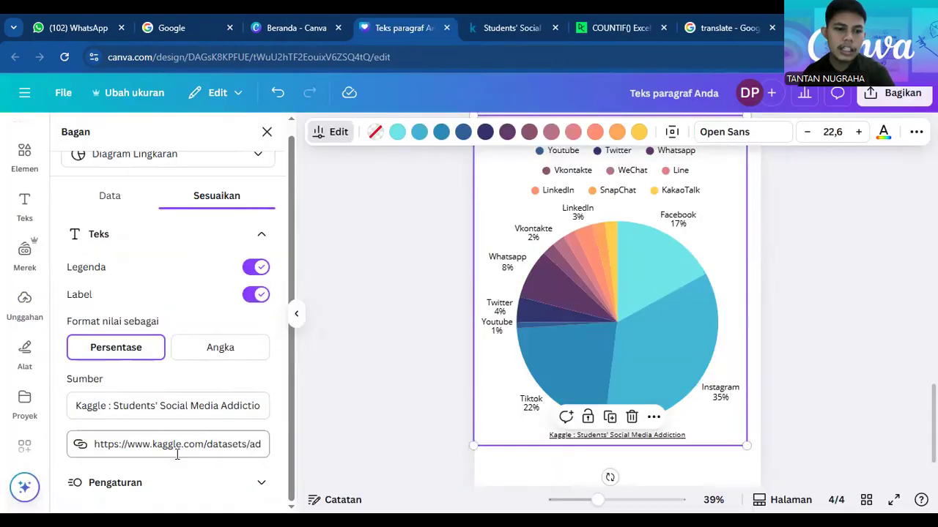
- Turn off the chart's legend (Legenda) and add a Platform filter to the chart
{"action": "left_click", "coordinate": [259, 487]}
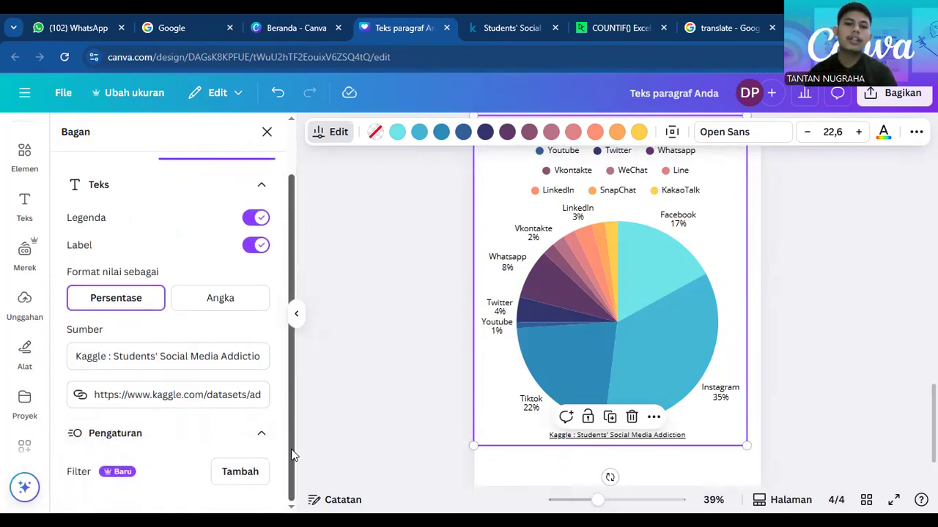
{"action": "left_click_drag", "start_coordinate": [289, 223], "coordinate": [290, 197]}
{"action": "left_click", "coordinate": [254, 256]}
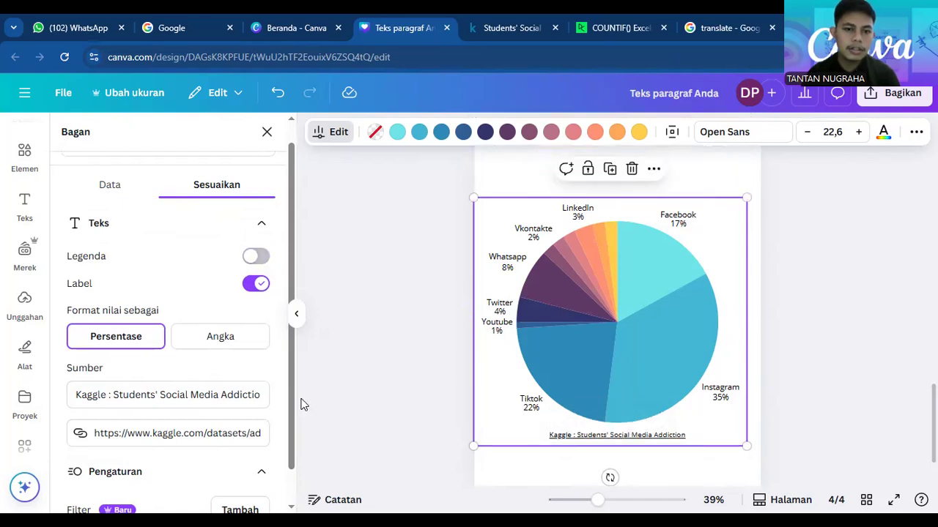
{"action": "left_click_drag", "start_coordinate": [294, 431], "coordinate": [287, 469]}
{"action": "left_click", "coordinate": [235, 473]}
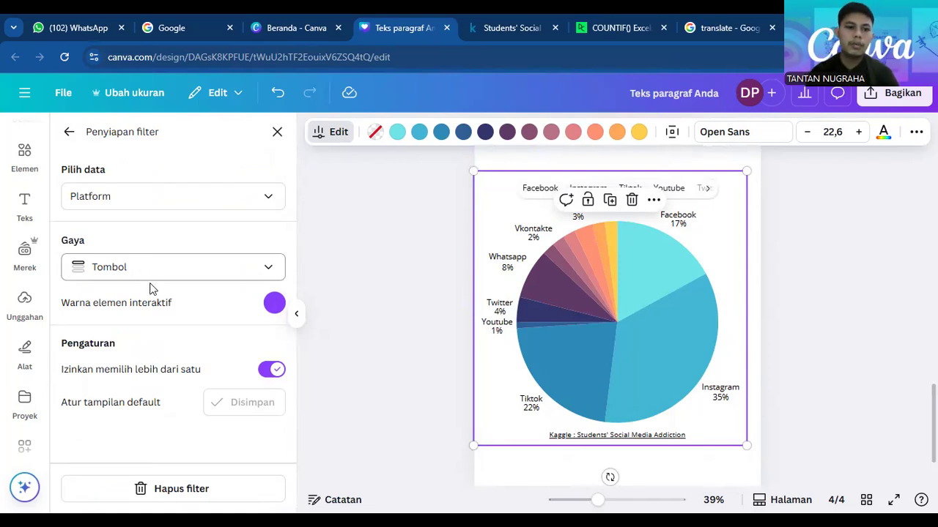
- Try the chart's filter with Facebook, Instagram and Youtube, and leave only Facebook and Youtube selected
{"action": "left_click", "coordinate": [542, 192]}
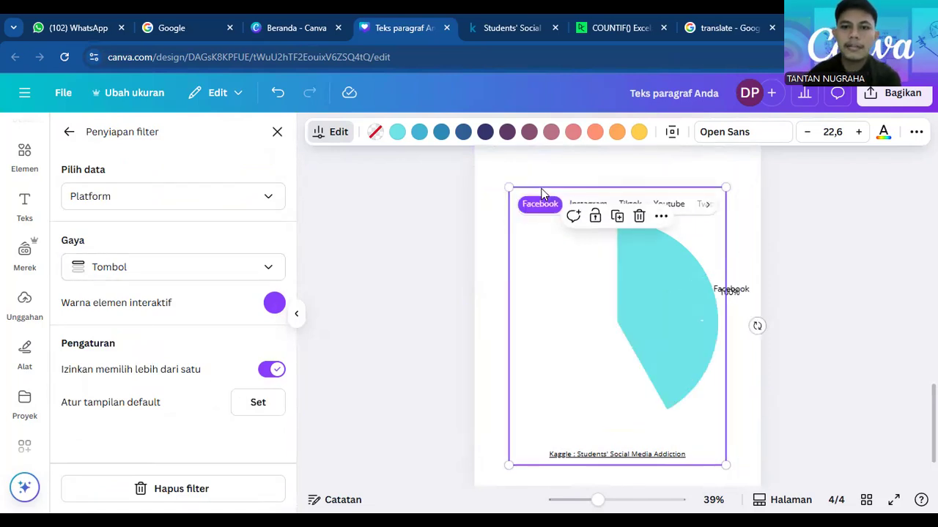
{"action": "left_click", "coordinate": [595, 208]}
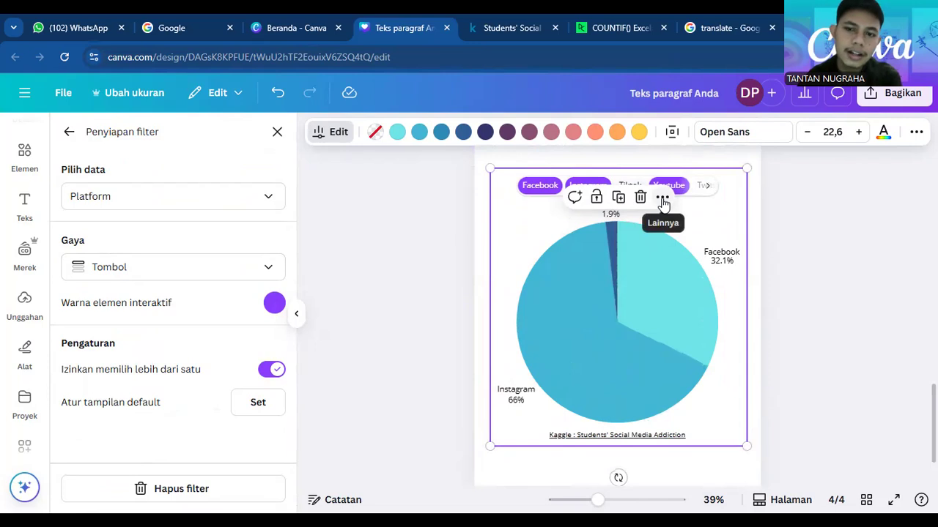
{"action": "left_click", "coordinate": [588, 186]}
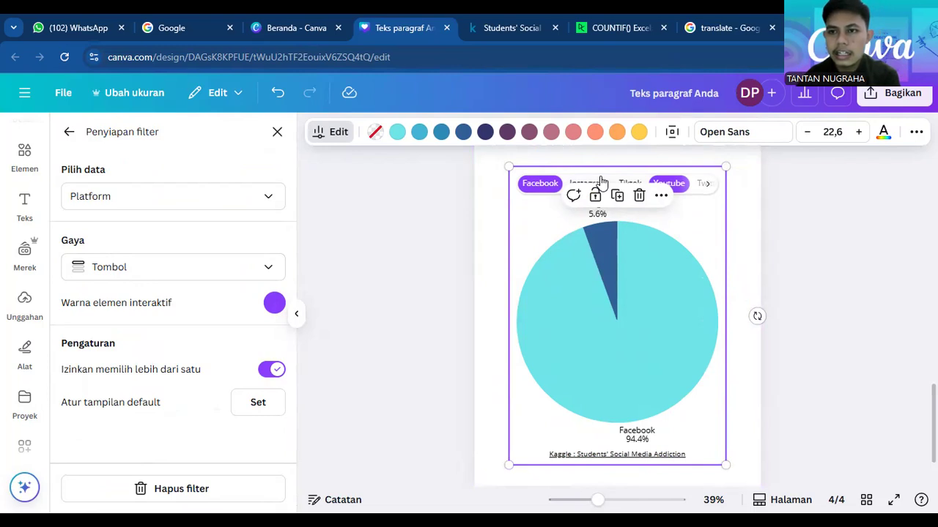
{"action": "left_click", "coordinate": [895, 93]}
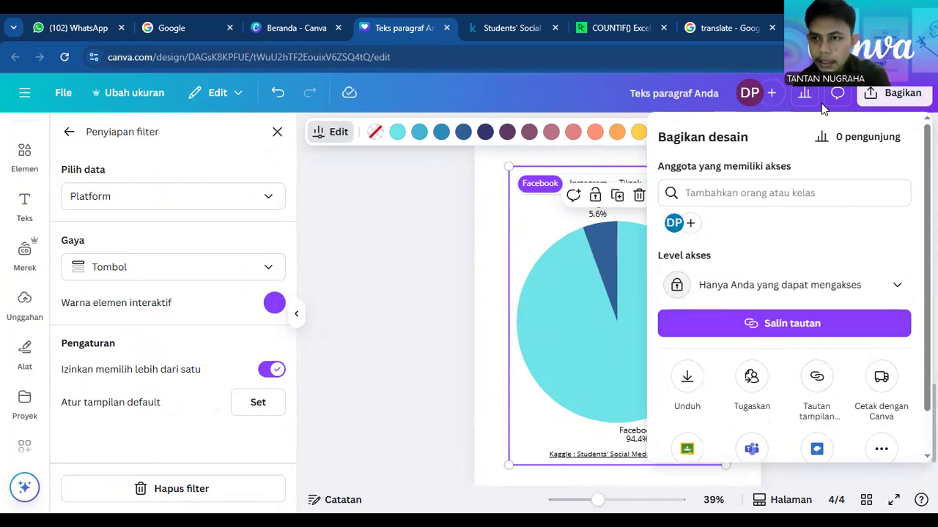
{"action": "scroll", "coordinate": [820, 378], "scroll_direction": "down", "scroll_amount": 1}
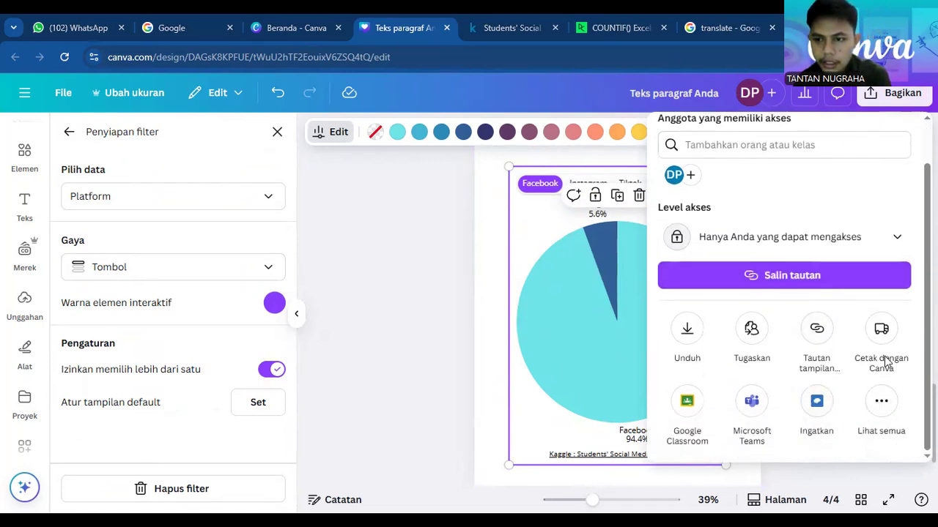
{"action": "scroll", "coordinate": [862, 359], "scroll_direction": "up", "scroll_amount": 1}
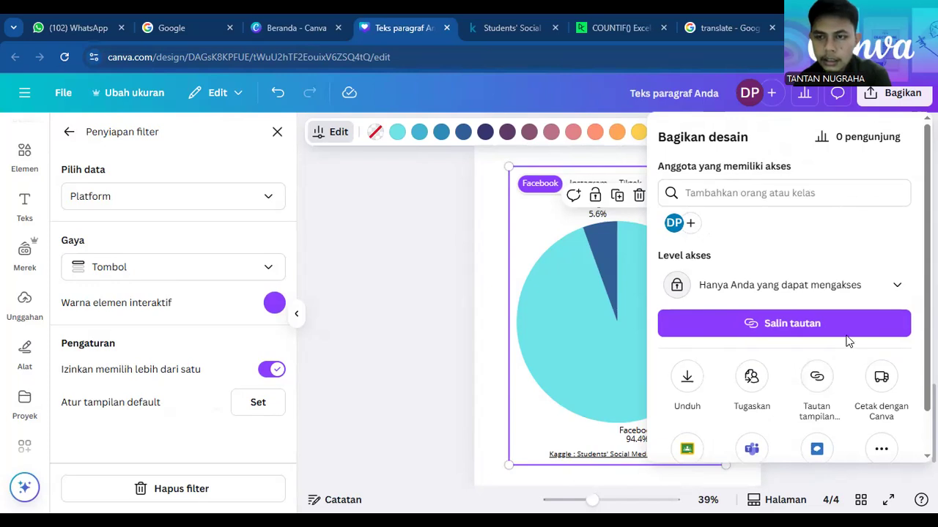
{"action": "left_click", "coordinate": [436, 372]}
{"action": "left_click", "coordinate": [437, 370]}
{"action": "left_click", "coordinate": [770, 395]}
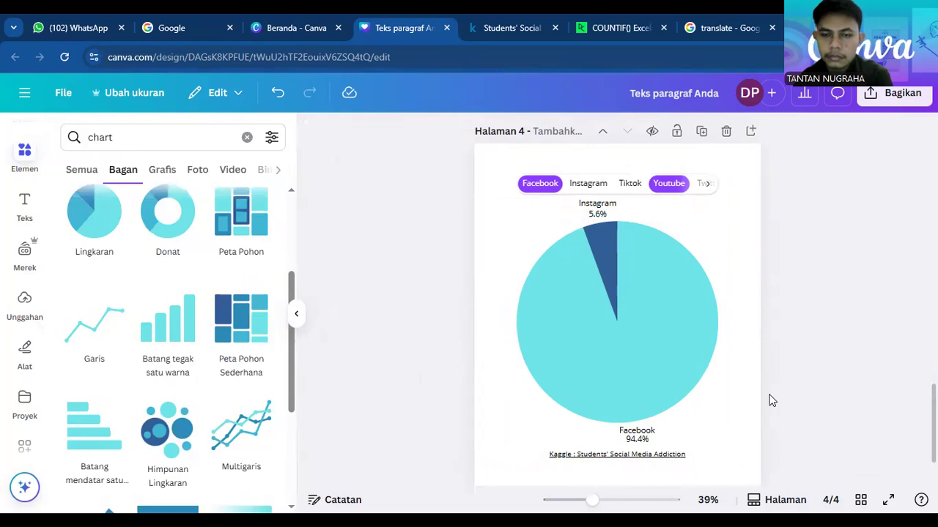
- Look through the full list of publishing options for the design and present it in full screen (Tampilkan layar penuh)
{"action": "left_click", "coordinate": [894, 93]}
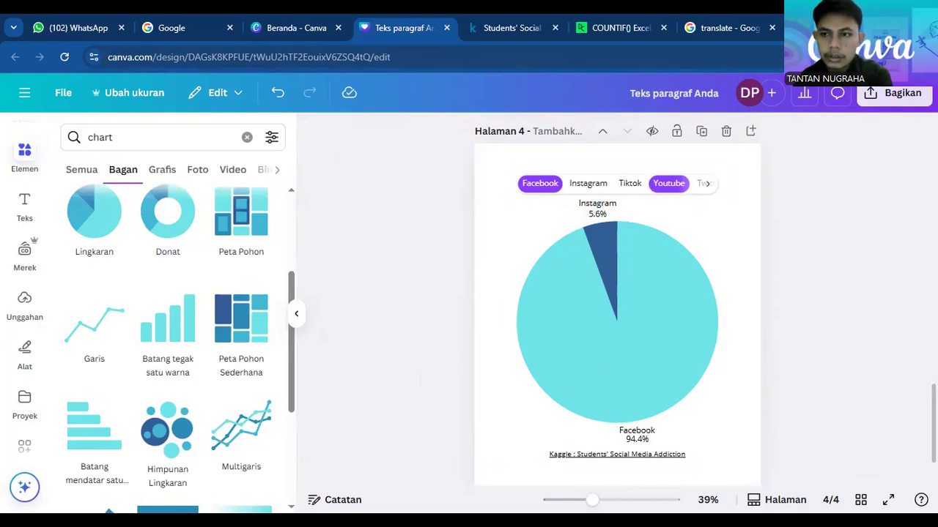
{"action": "left_click_drag", "start_coordinate": [927, 189], "coordinate": [926, 216]}
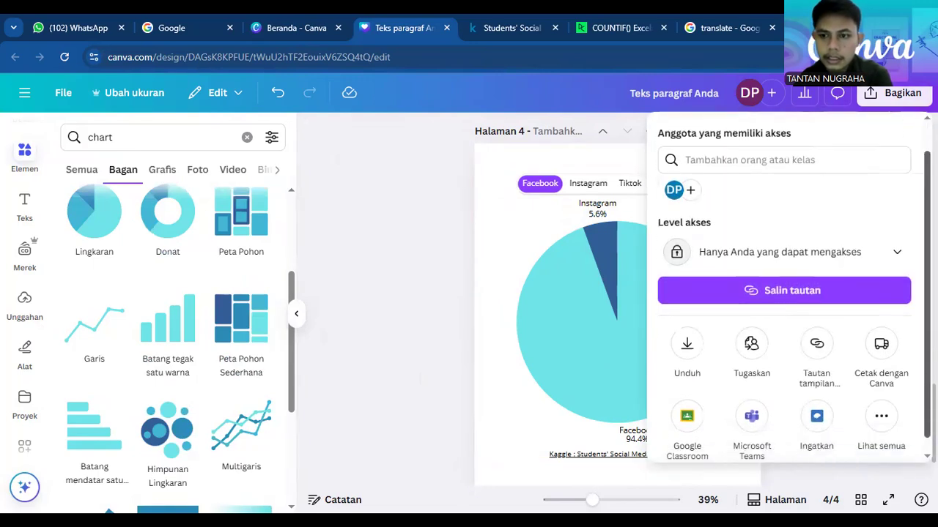
{"action": "left_click", "coordinate": [881, 418]}
{"action": "left_click", "coordinate": [882, 107]}
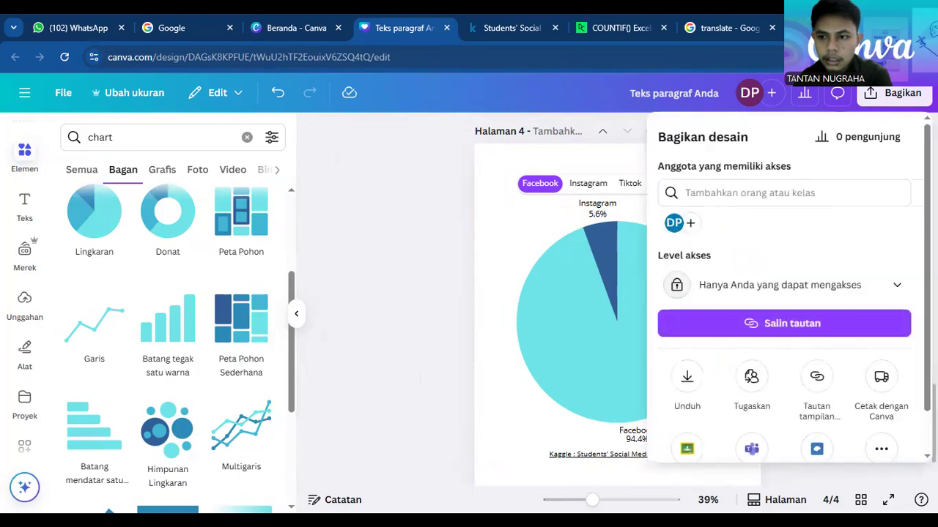
{"action": "scroll", "coordinate": [784, 293], "scroll_direction": "down", "scroll_amount": 1}
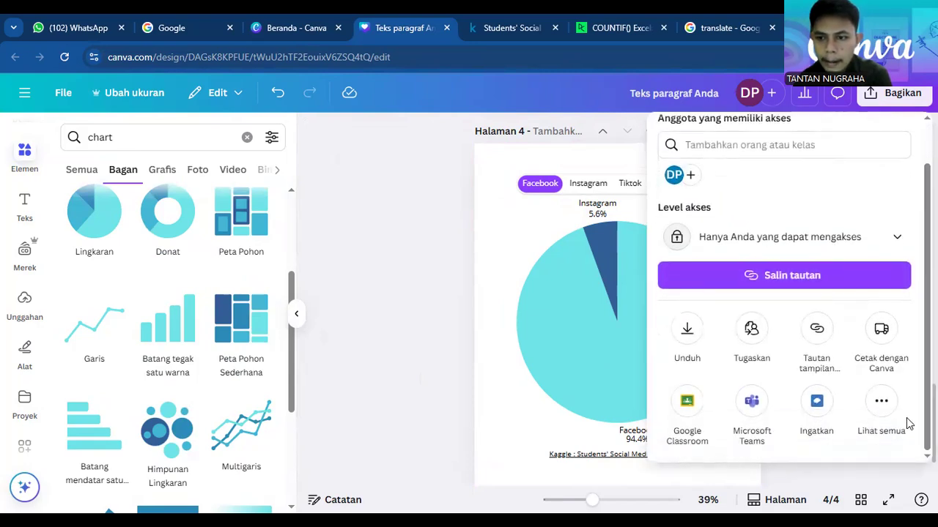
{"action": "left_click", "coordinate": [883, 402]}
{"action": "scroll", "coordinate": [844, 363], "scroll_direction": "down", "scroll_amount": 2}
{"action": "scroll", "coordinate": [848, 363], "scroll_direction": "up", "scroll_amount": 3}
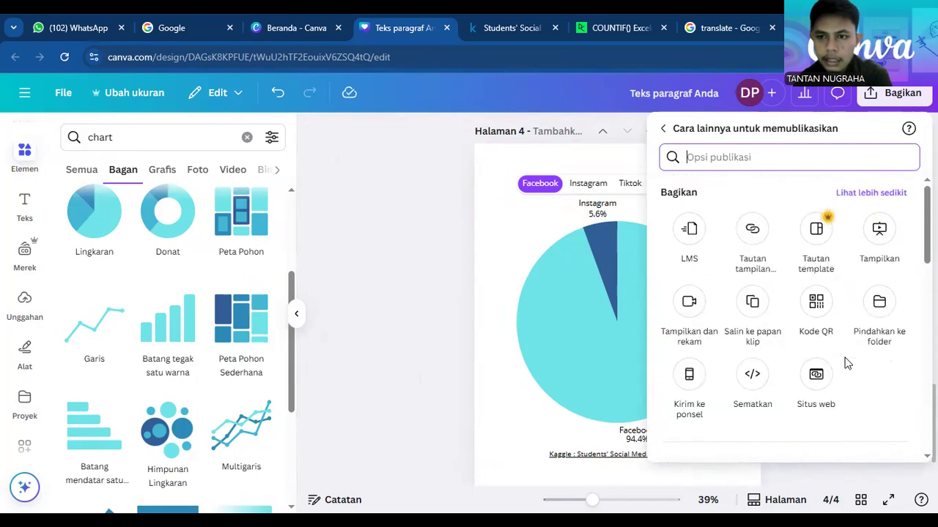
{"action": "scroll", "coordinate": [848, 364], "scroll_direction": "down", "scroll_amount": 5}
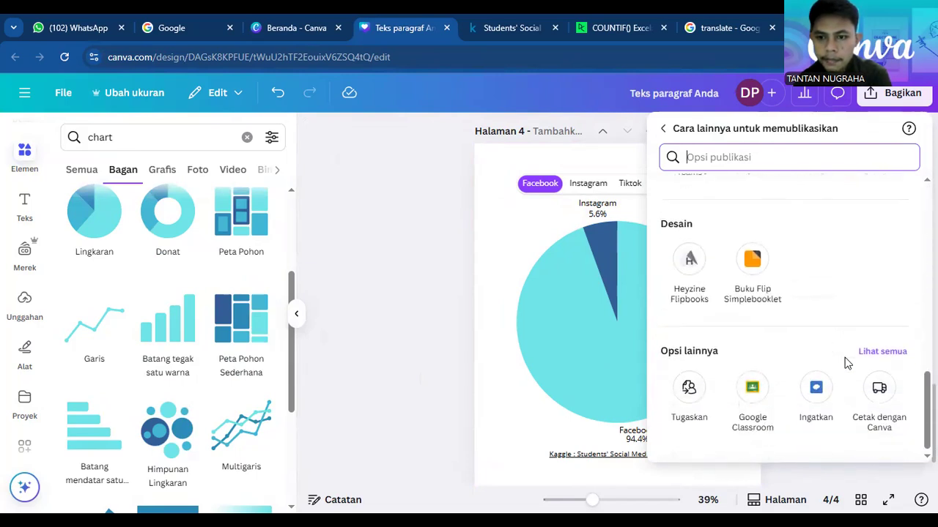
{"action": "scroll", "coordinate": [848, 363], "scroll_direction": "up", "scroll_amount": 1}
{"action": "scroll", "coordinate": [847, 363], "scroll_direction": "down", "scroll_amount": 1}
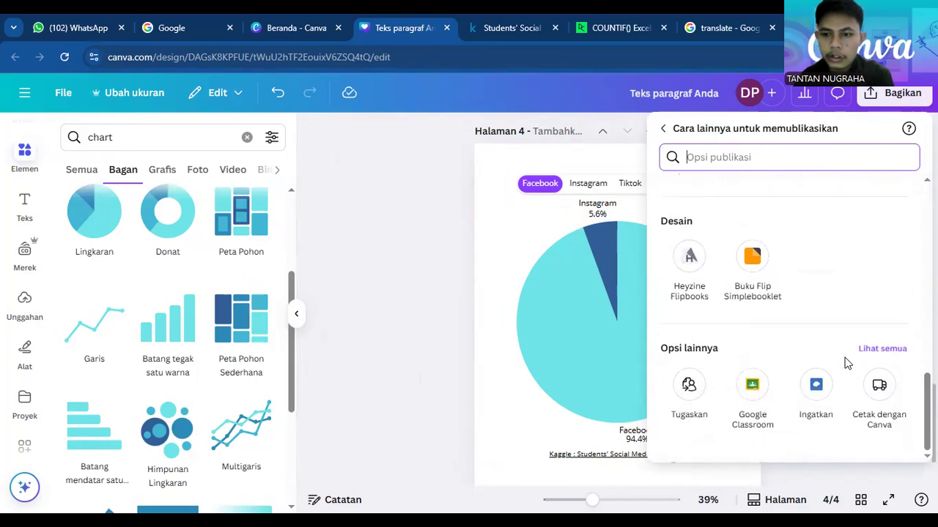
{"action": "left_click", "coordinate": [848, 363]}
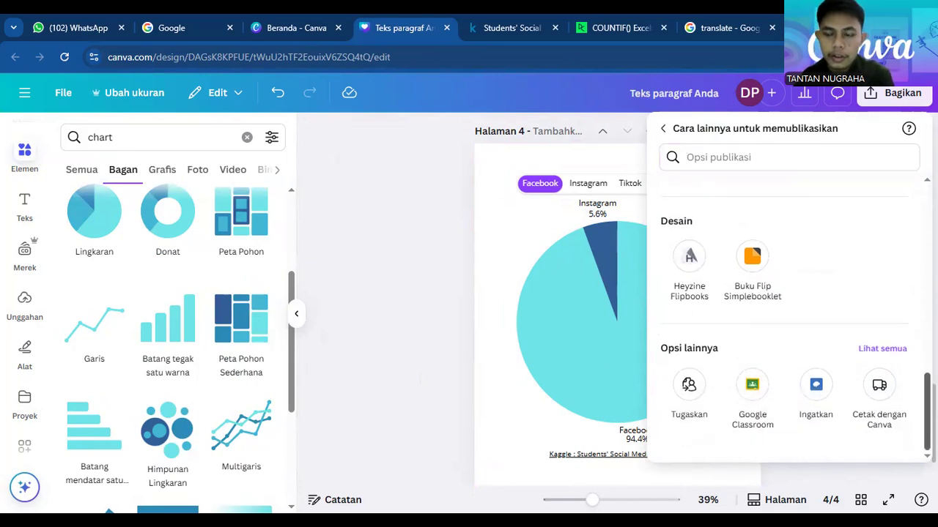
{"action": "scroll", "coordinate": [795, 317], "scroll_direction": "up", "scroll_amount": 5}
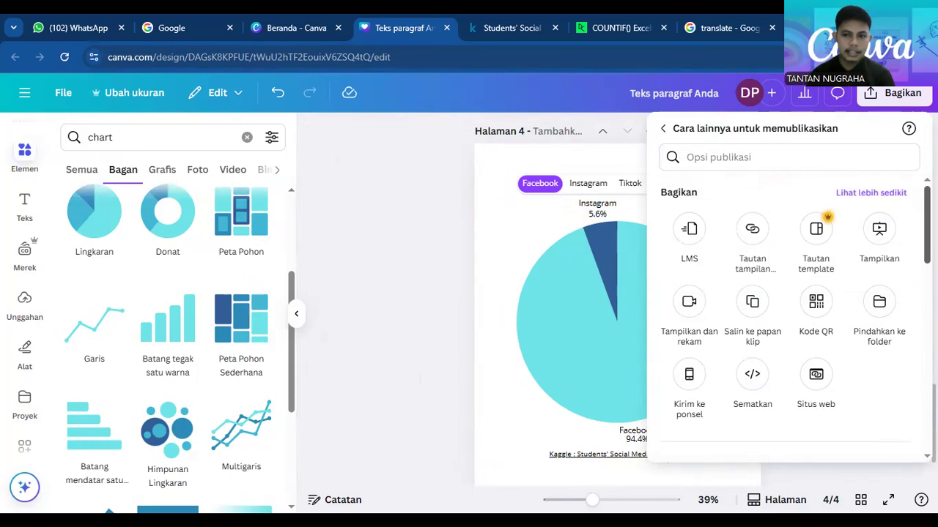
{"action": "left_click", "coordinate": [888, 241]}
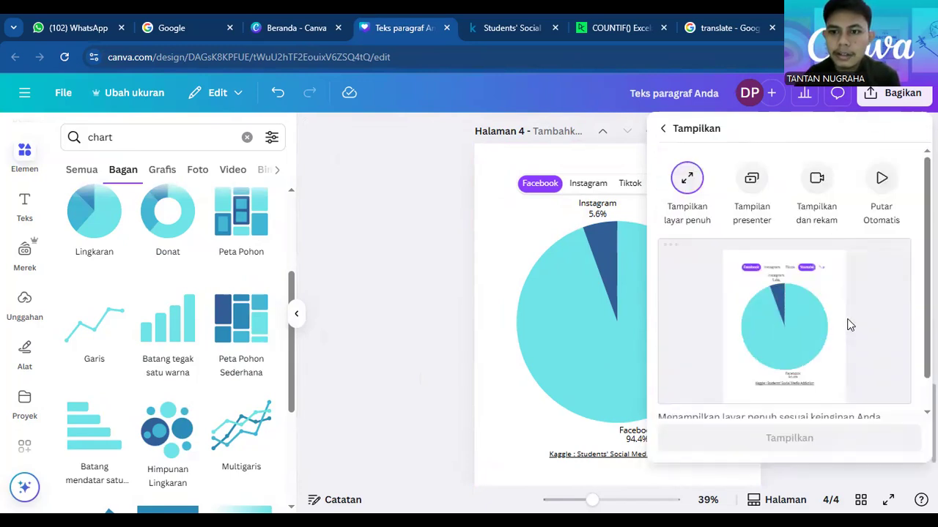
{"action": "left_click", "coordinate": [815, 440]}
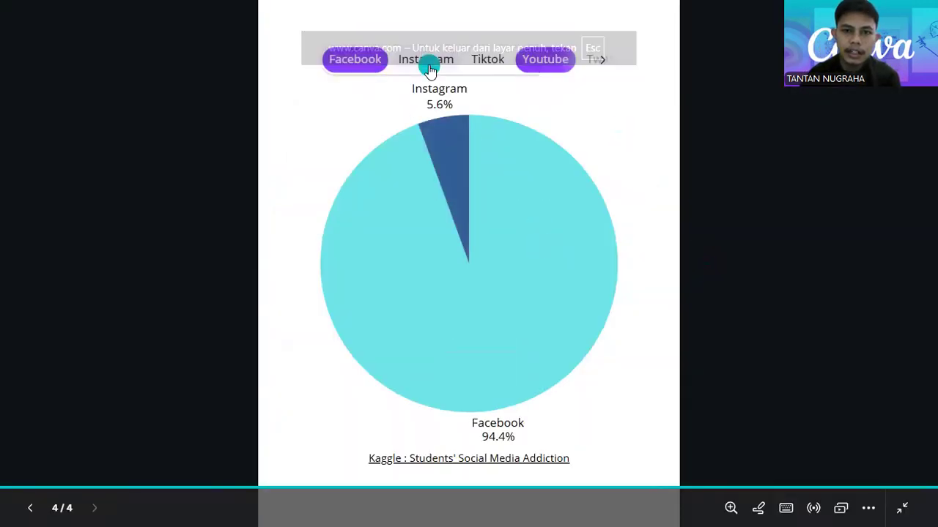
- Add Instagram and Tiktok to the chart's filter in the presentation and inspect the Facebook slice
{"action": "left_click", "coordinate": [477, 63]}
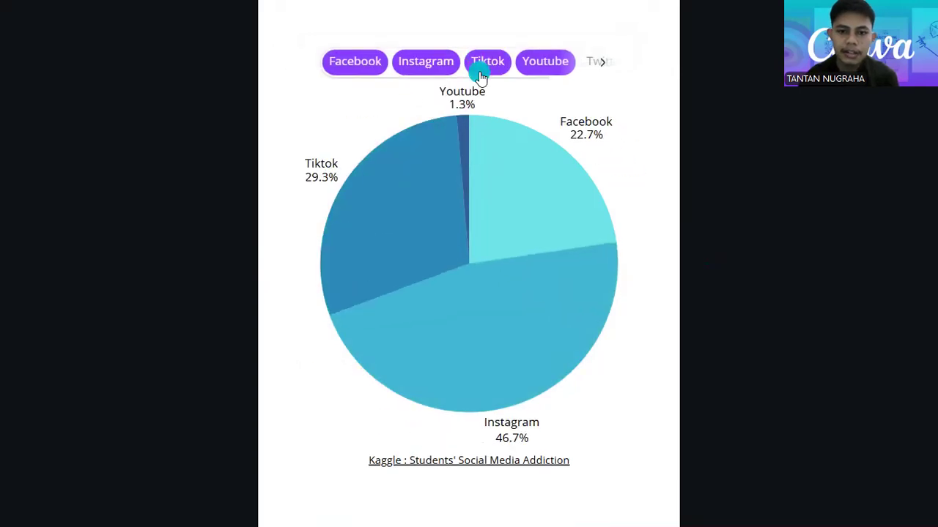
{"action": "left_click", "coordinate": [577, 213]}
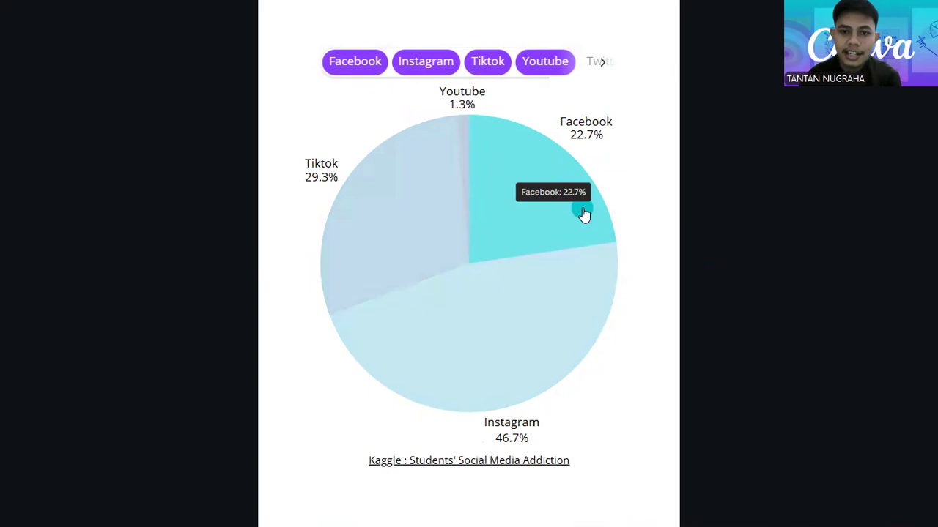
{"action": "left_click", "coordinate": [581, 229]}
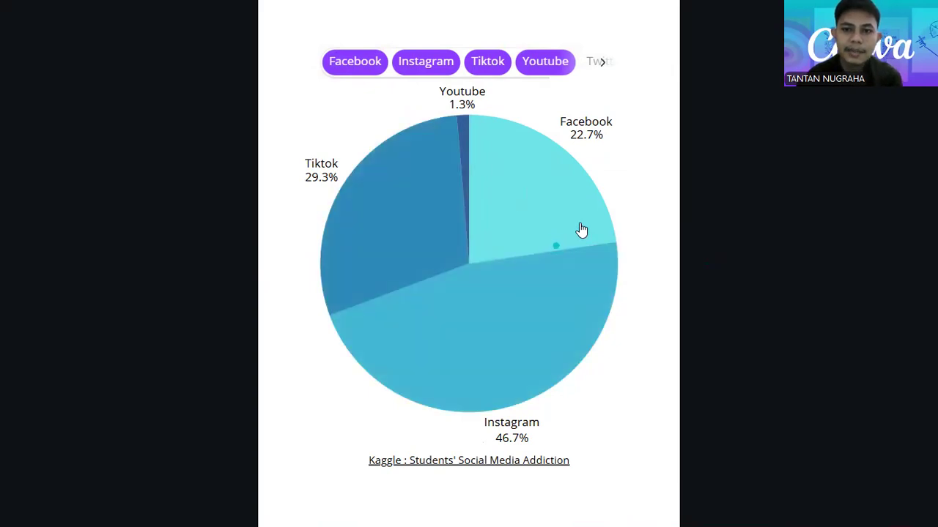